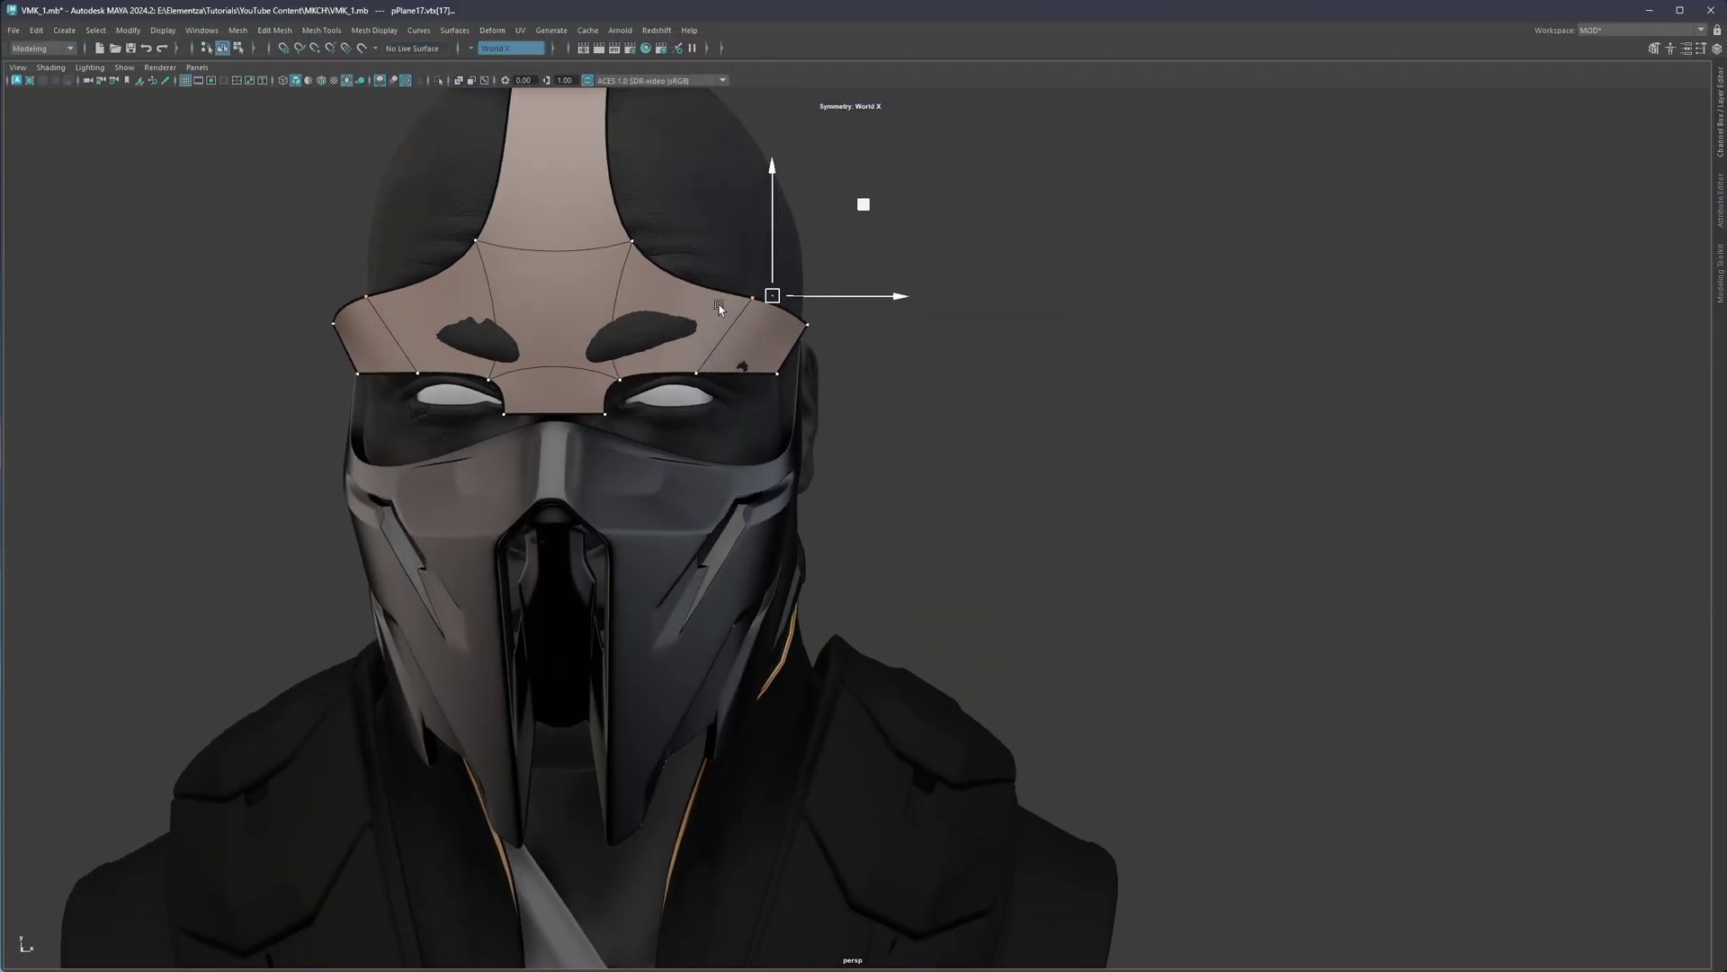
Step: Reposition the corner and lower-edge vertices of the forehead plate near the temple to follow the head
{"action": "left_click_drag", "start_coordinate": [863, 200], "coordinate": [742, 353], "text": "alt"}
{"action": "left_click", "coordinate": [753, 472]}
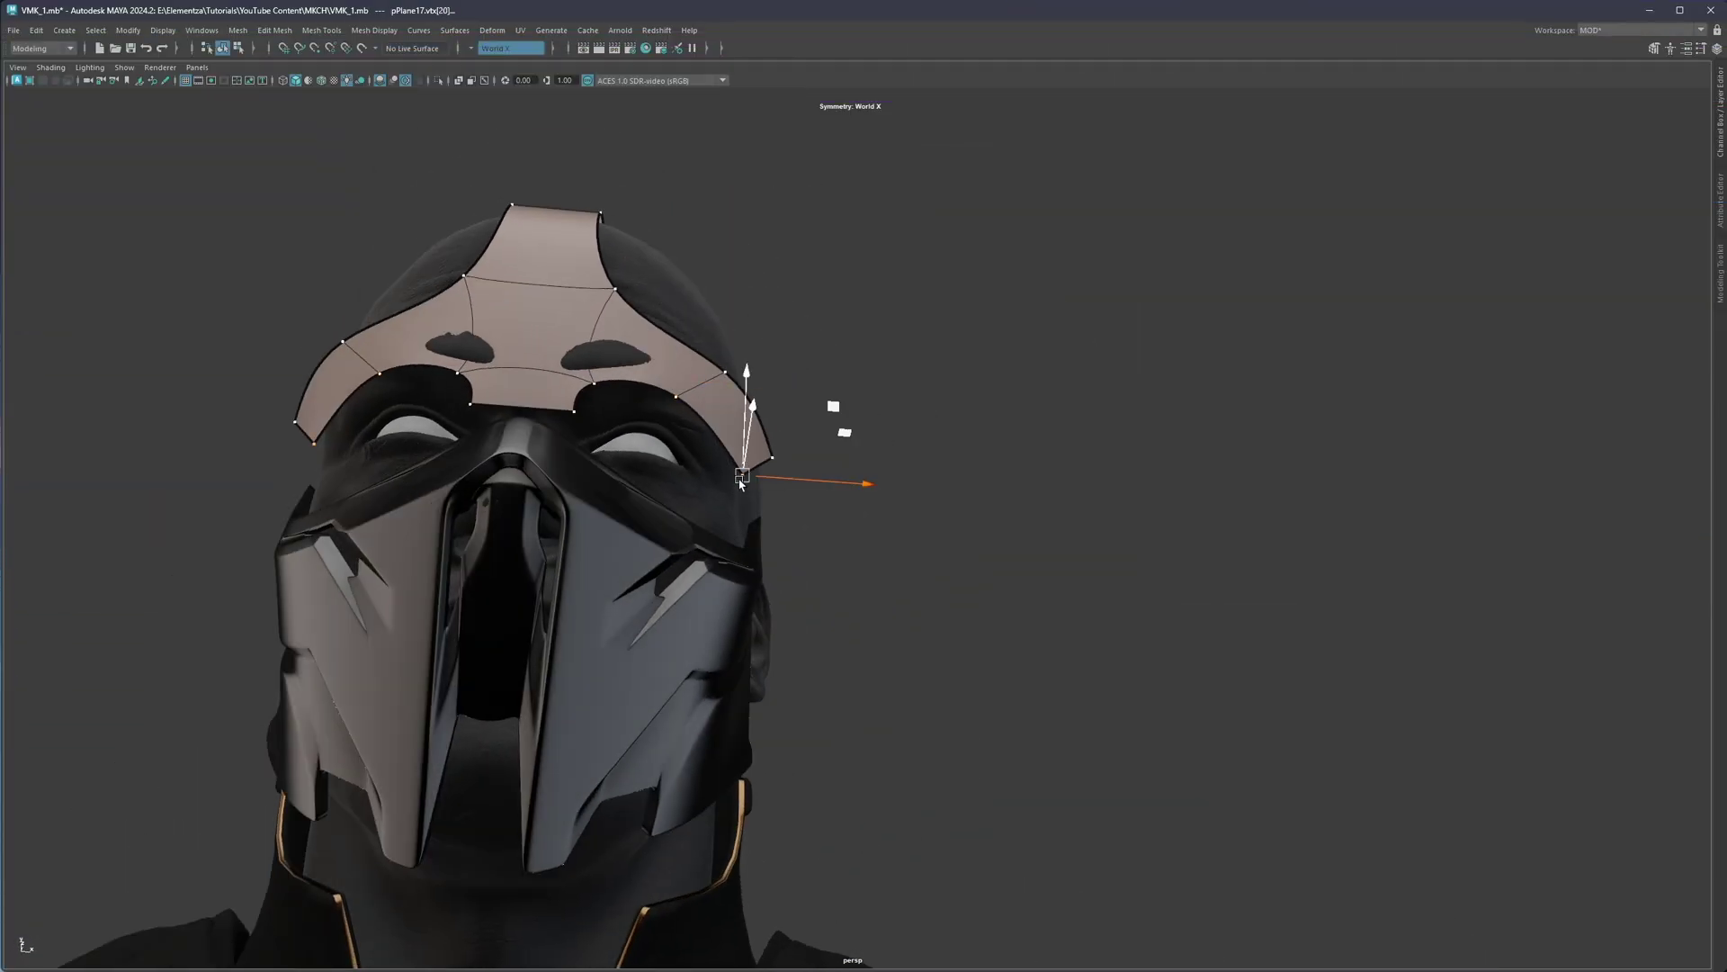
{"action": "left_click_drag", "start_coordinate": [783, 478], "coordinate": [823, 468], "text": "alt"}
{"action": "left_click", "coordinate": [694, 385]}
{"action": "left_click_drag", "start_coordinate": [721, 385], "coordinate": [706, 383]}
{"action": "left_click_drag", "start_coordinate": [706, 383], "coordinate": [486, 441], "text": "alt"}
{"action": "left_click", "coordinate": [807, 467]}
{"action": "left_click_drag", "start_coordinate": [806, 466], "coordinate": [805, 477]}
Step: Adjust the head plate's vertices in smooth mesh preview so the surface follows the skull
{"action": "key", "text": "2"}
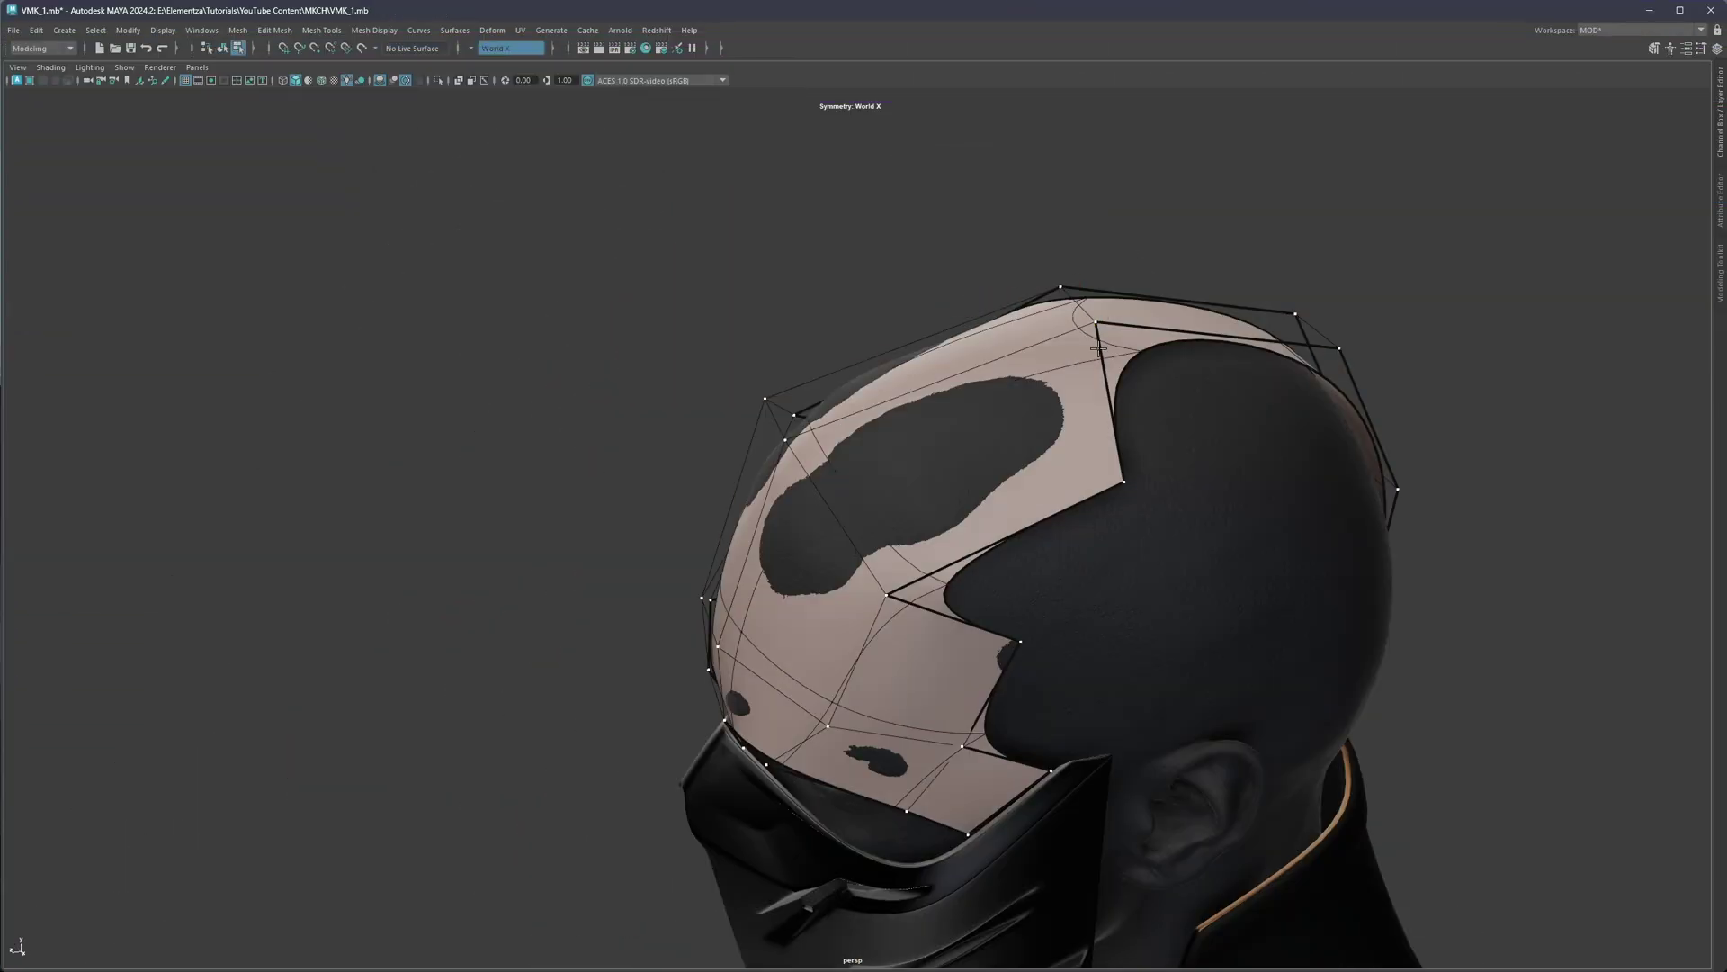
{"action": "middle_click_drag", "start_coordinate": [1113, 471], "coordinate": [951, 430], "text": "alt"}
{"action": "key", "text": "1"}
{"action": "key", "text": "2"}
{"action": "key", "text": "3"}
{"action": "left_click_drag", "start_coordinate": [968, 476], "coordinate": [953, 435], "text": "alt"}
{"action": "left_click", "coordinate": [956, 434]}
{"action": "left_click_drag", "start_coordinate": [952, 437], "coordinate": [845, 468], "text": "alt"}
{"action": "left_click", "coordinate": [725, 525]}
{"action": "left_click_drag", "start_coordinate": [726, 524], "coordinate": [891, 485], "text": "alt"}
{"action": "left_click", "coordinate": [688, 454]}
{"action": "left_click_drag", "start_coordinate": [673, 419], "coordinate": [515, 556]}
{"action": "left_click", "coordinate": [535, 530]}
Step: Return to the unsmoothed cage and extrude a selected edge of the mesh sideways
{"action": "middle_click_drag", "start_coordinate": [1001, 322], "coordinate": [782, 248], "text": "alt"}
{"action": "key", "text": "1"}
{"action": "left_click", "coordinate": [486, 373]}
{"action": "left_click_drag", "start_coordinate": [510, 384], "coordinate": [677, 384], "text": "shift"}
{"action": "left_click_drag", "start_coordinate": [720, 279], "coordinate": [459, 397], "text": "alt"}
{"action": "right_click_drag", "start_coordinate": [459, 396], "coordinate": [549, 402], "text": "alt"}
{"action": "middle_click_drag", "start_coordinate": [549, 401], "coordinate": [732, 405], "text": "alt"}
Step: Move a selected part of the mesh upward while it is shown in smooth mesh preview
{"action": "key", "text": "F9"}
{"action": "left_click_drag", "start_coordinate": [732, 405], "coordinate": [953, 235], "text": "alt"}
{"action": "scroll", "coordinate": [955, 270], "scroll_direction": "down", "scroll_amount": 4}
{"action": "key", "text": "2"}
{"action": "key", "text": "3"}
{"action": "left_click", "coordinate": [1100, 498]}
{"action": "left_click_drag", "start_coordinate": [999, 486], "coordinate": [963, 454], "text": "alt"}
{"action": "middle_click_drag", "start_coordinate": [962, 454], "coordinate": [756, 425], "text": "alt"}
{"action": "left_click_drag", "start_coordinate": [757, 424], "coordinate": [754, 365]}
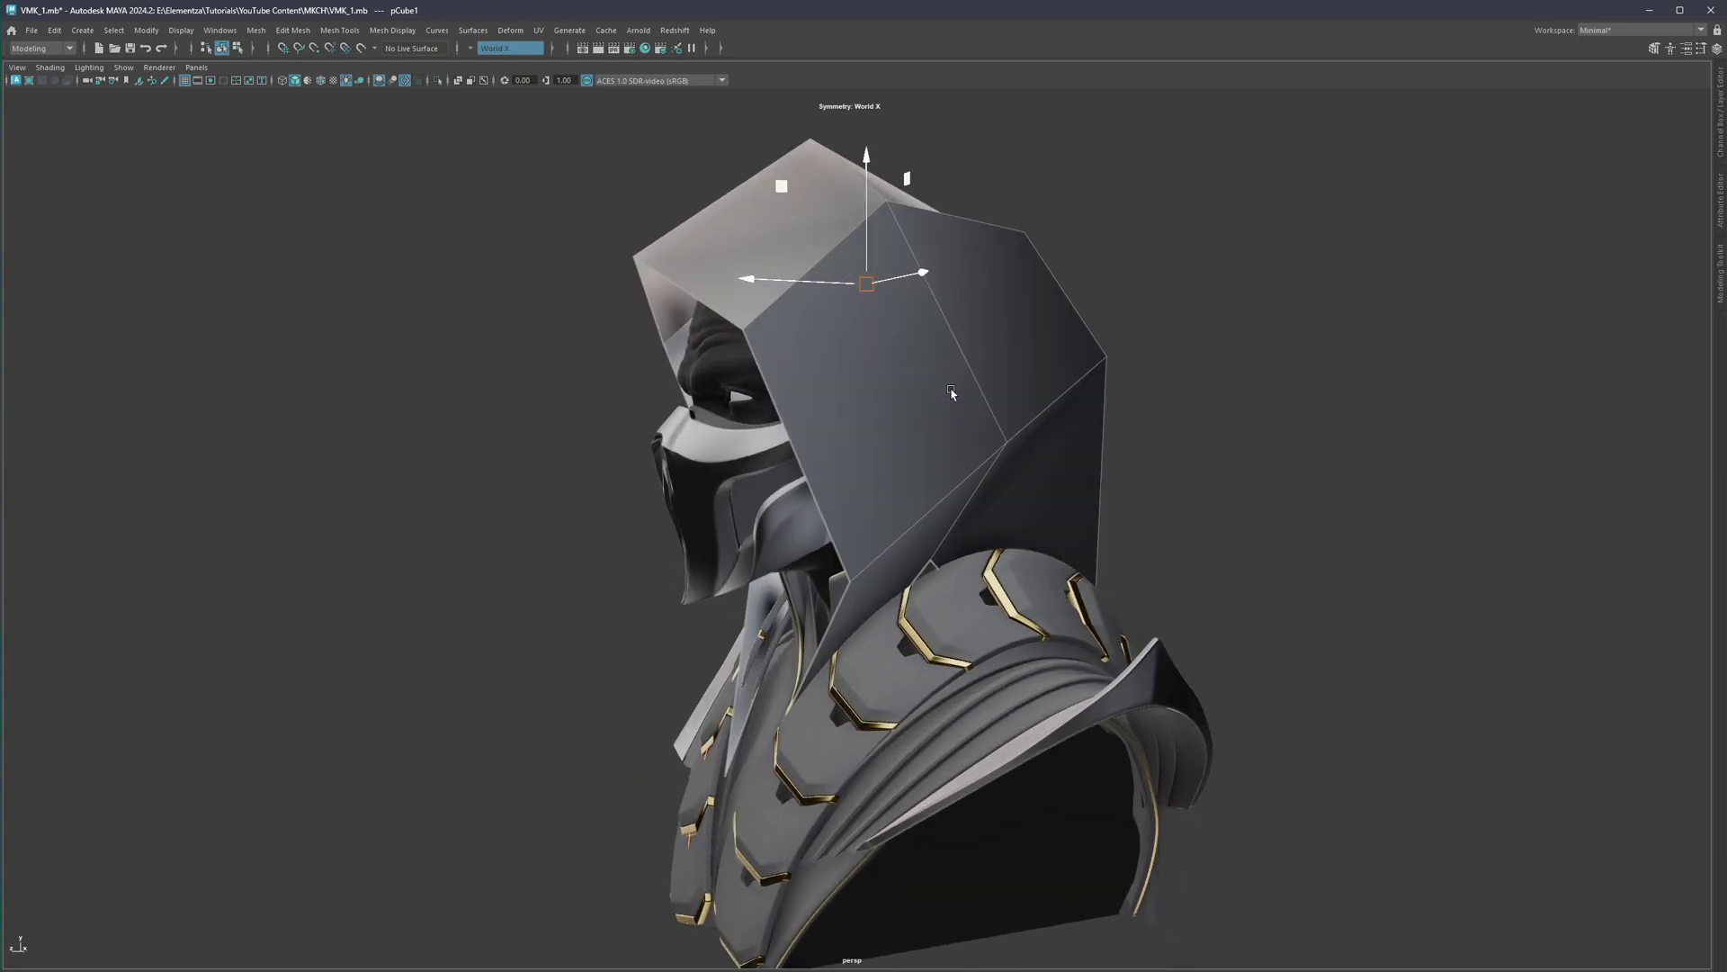
Step: Check a side vertex of the low-poly hood and display the whole hood in smooth mesh preview
{"action": "middle_click_drag", "start_coordinate": [927, 356], "coordinate": [922, 374], "text": "alt"}
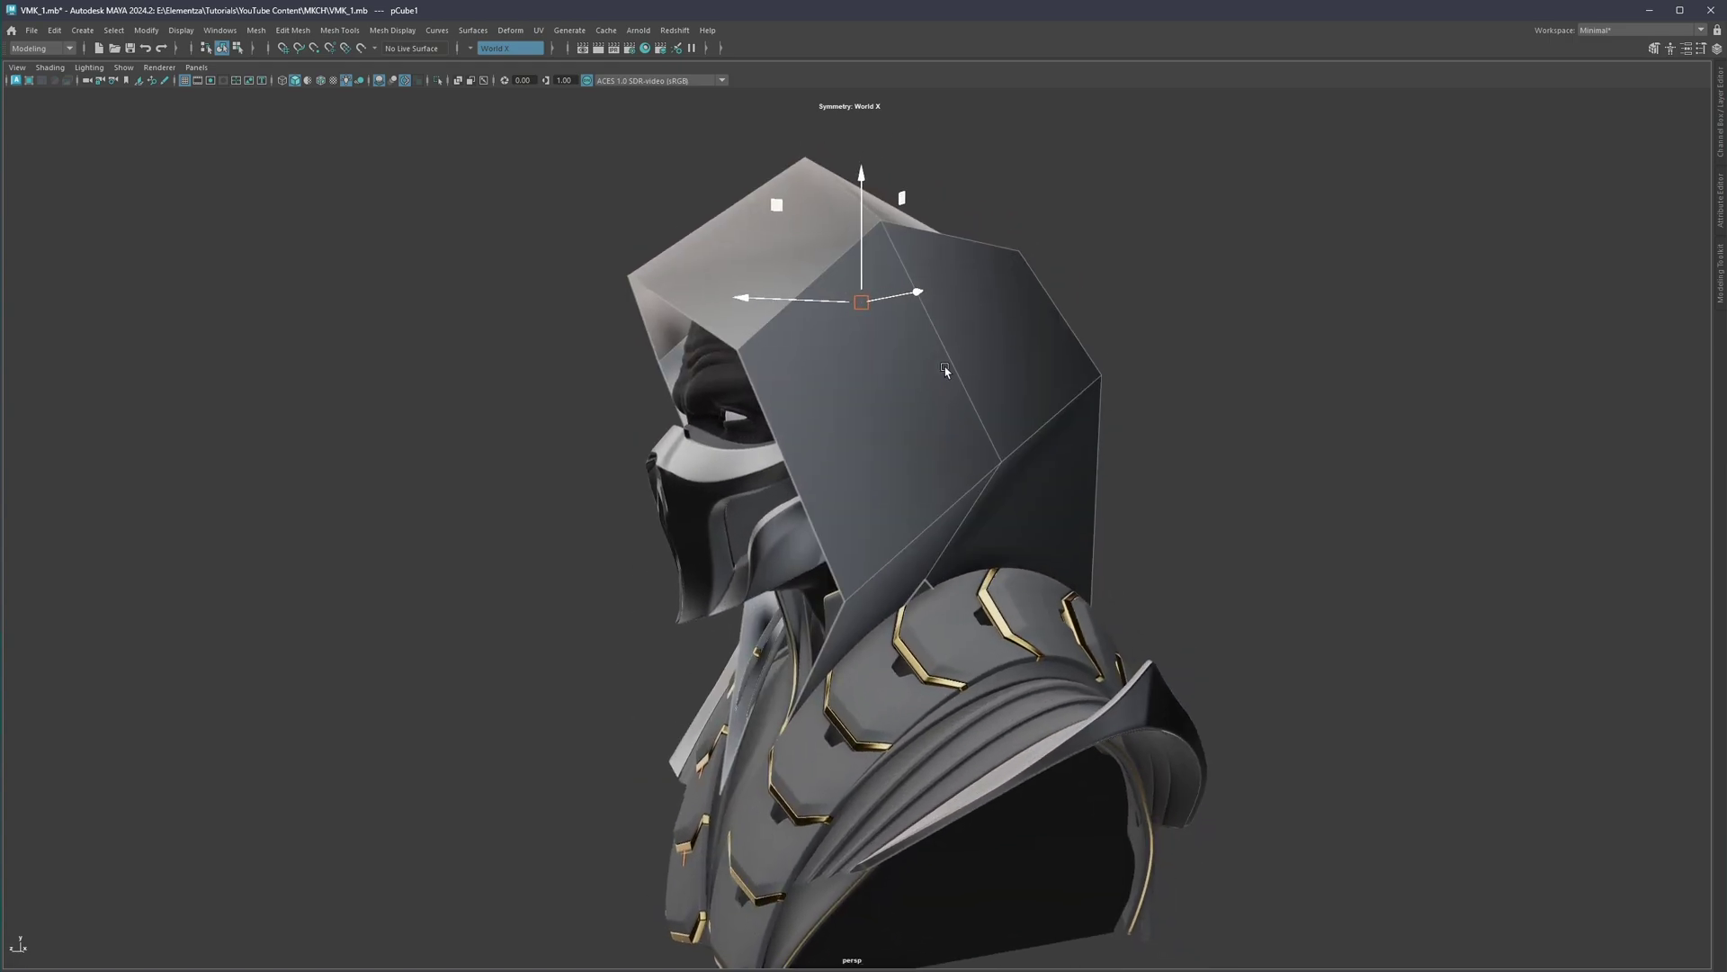
{"action": "left_click_drag", "start_coordinate": [970, 359], "coordinate": [900, 392], "text": "alt"}
{"action": "key", "text": "F9"}
{"action": "left_click", "coordinate": [996, 462]}
{"action": "left_click_drag", "start_coordinate": [948, 470], "coordinate": [905, 351], "text": "alt"}
{"action": "key", "text": "F8"}
{"action": "key", "text": "3"}
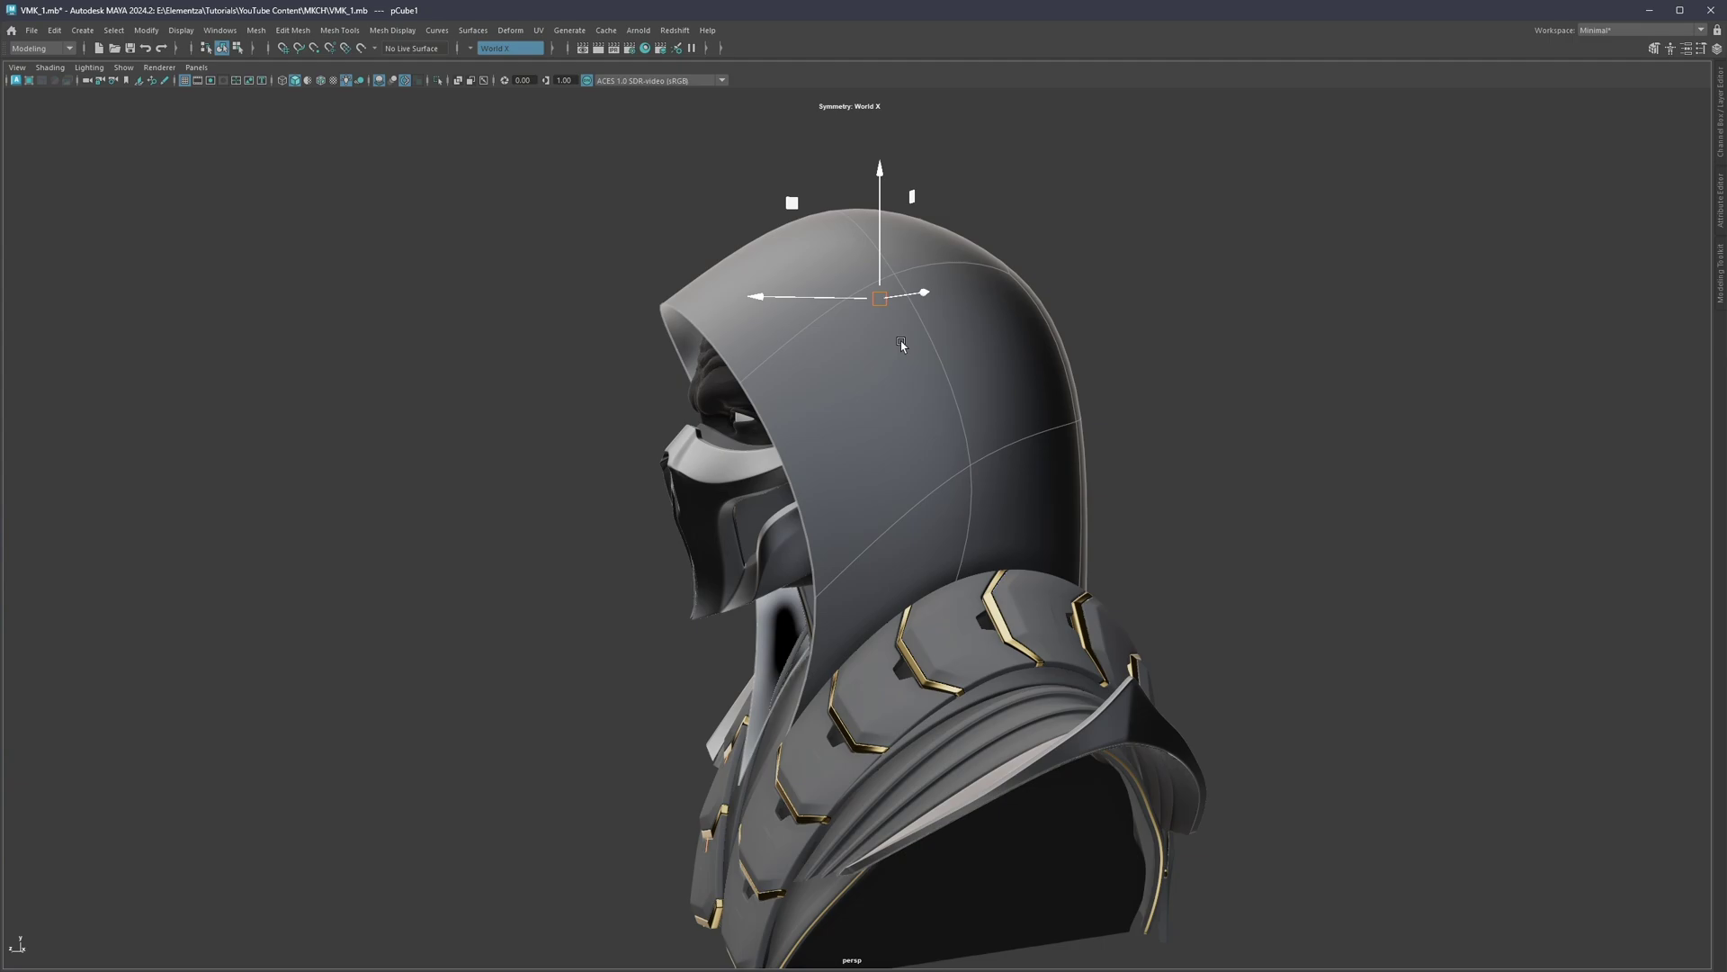
Step: Move the lower front-edge vertex of the hood vertically and compare the low-poly cage with the smooth preview
{"action": "left_click_drag", "start_coordinate": [771, 336], "coordinate": [718, 335], "text": "alt"}
{"action": "left_click", "coordinate": [755, 369]}
{"action": "left_click_drag", "start_coordinate": [854, 570], "coordinate": [818, 599]}
{"action": "left_click_drag", "start_coordinate": [860, 524], "coordinate": [864, 423]}
{"action": "right_click_drag", "start_coordinate": [764, 338], "coordinate": [852, 343], "text": "alt"}
{"action": "middle_click_drag", "start_coordinate": [852, 343], "coordinate": [833, 381], "text": "alt"}
{"action": "right_click_drag", "start_coordinate": [807, 391], "coordinate": [839, 352]}
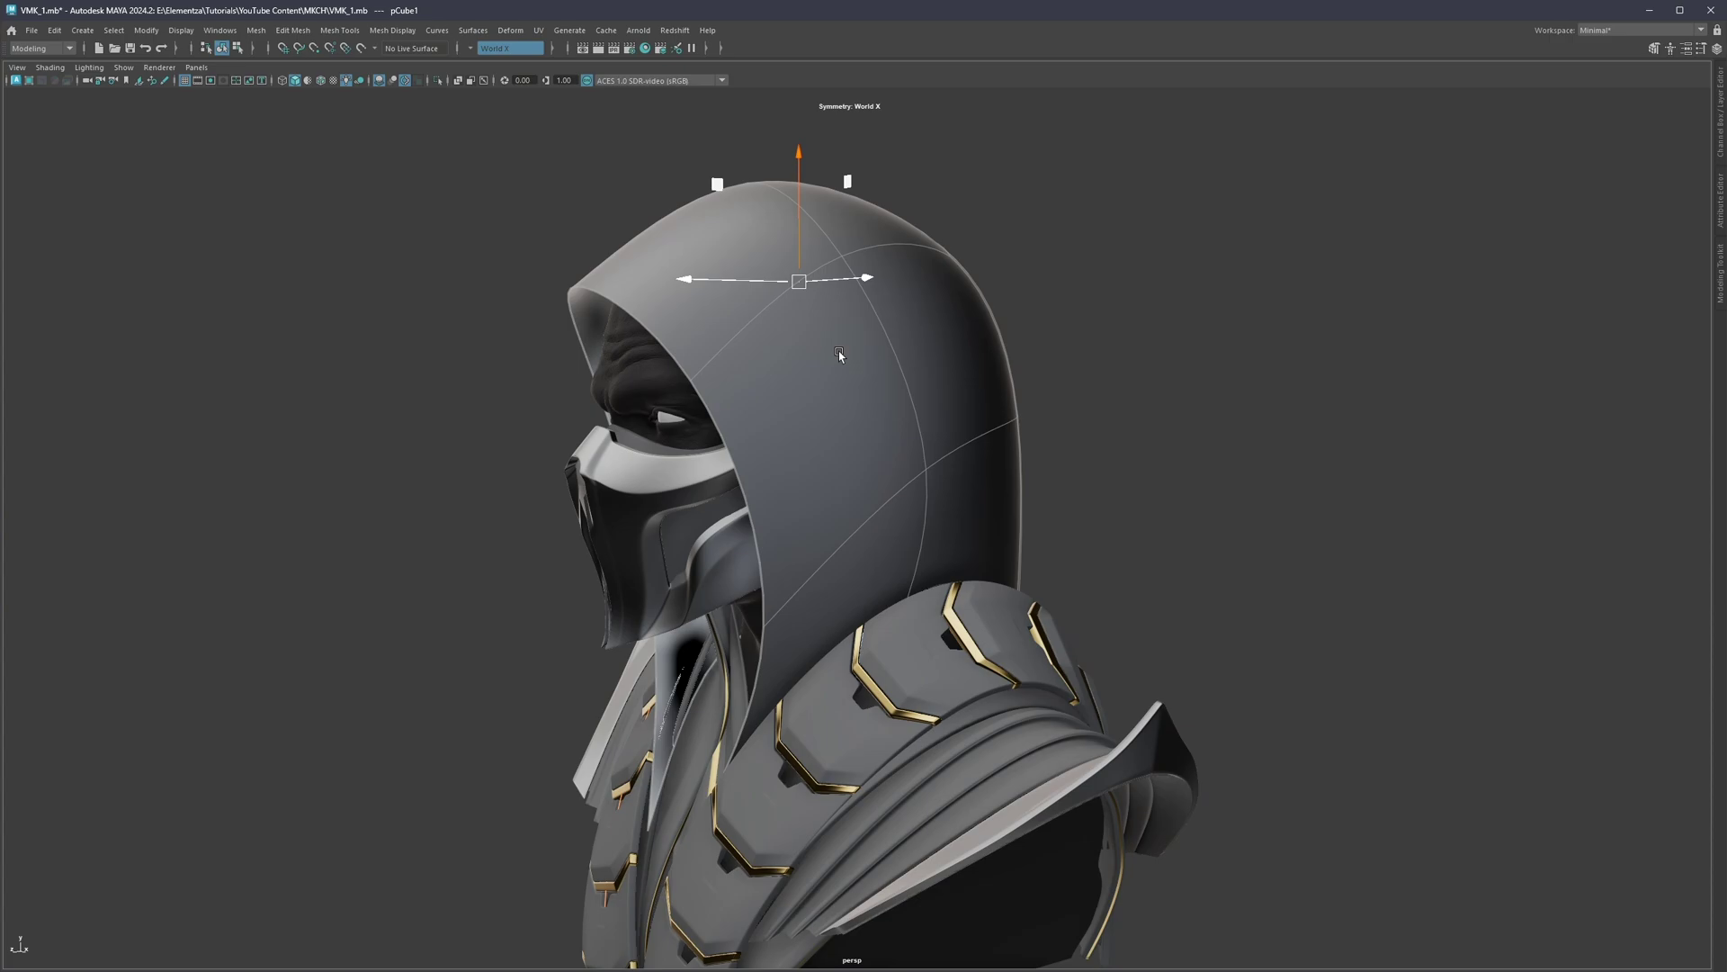
{"action": "key", "text": "1"}
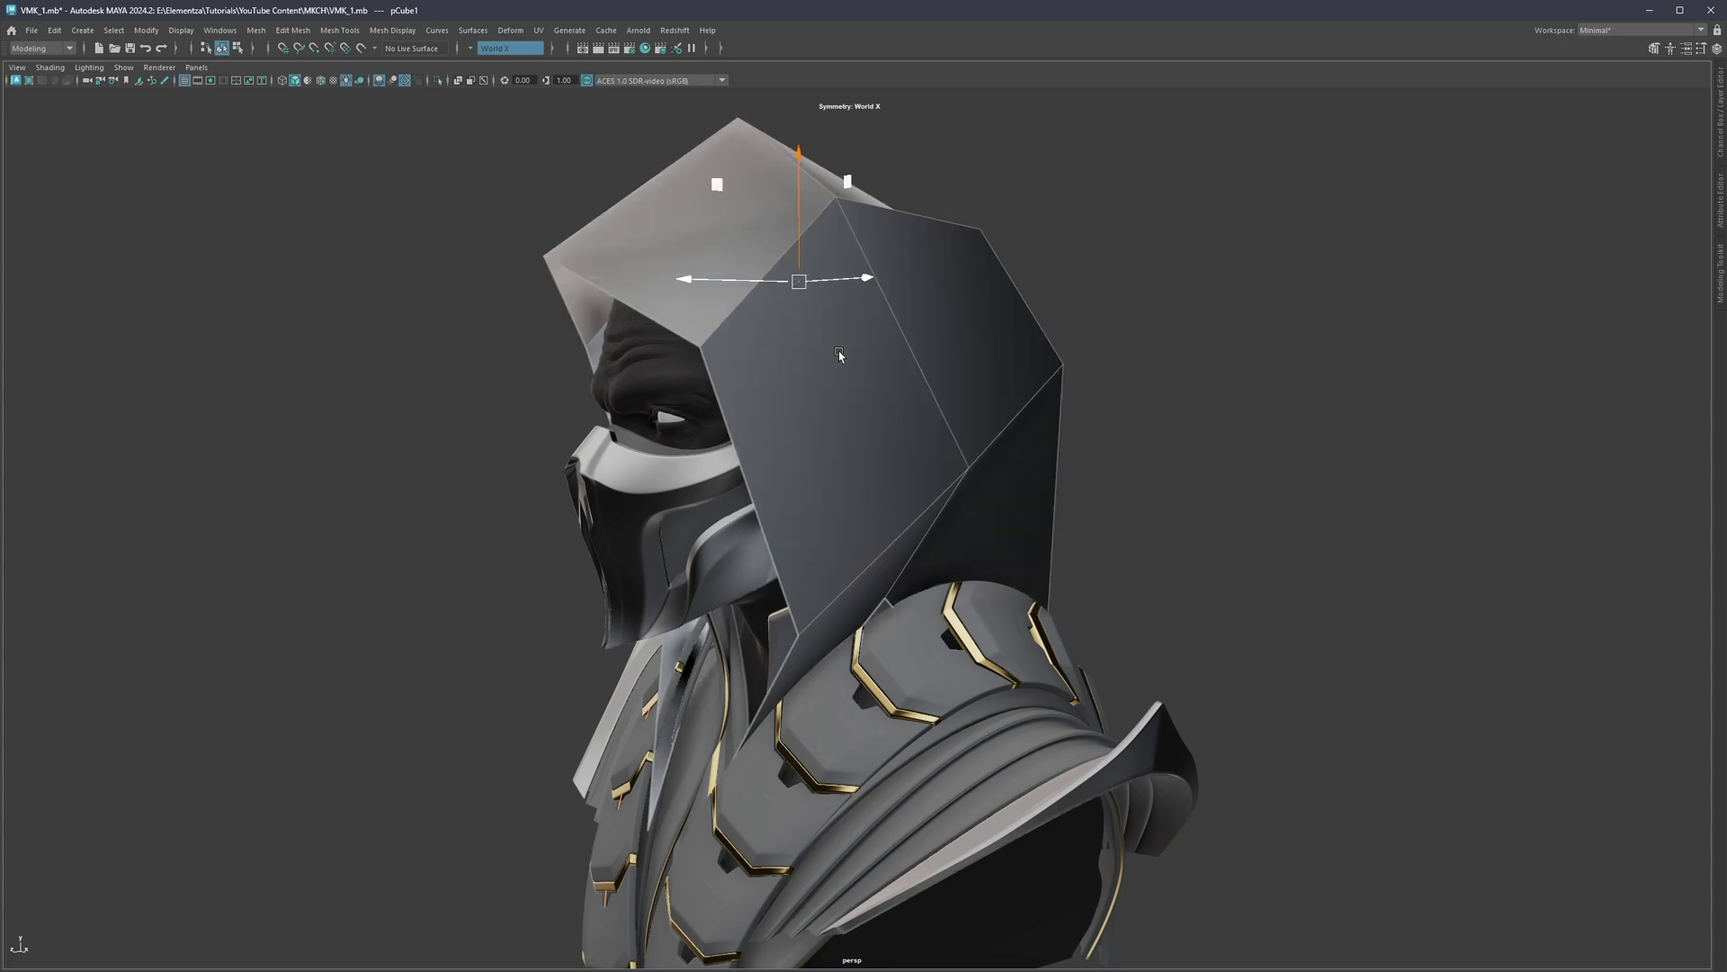
{"action": "key", "text": "3"}
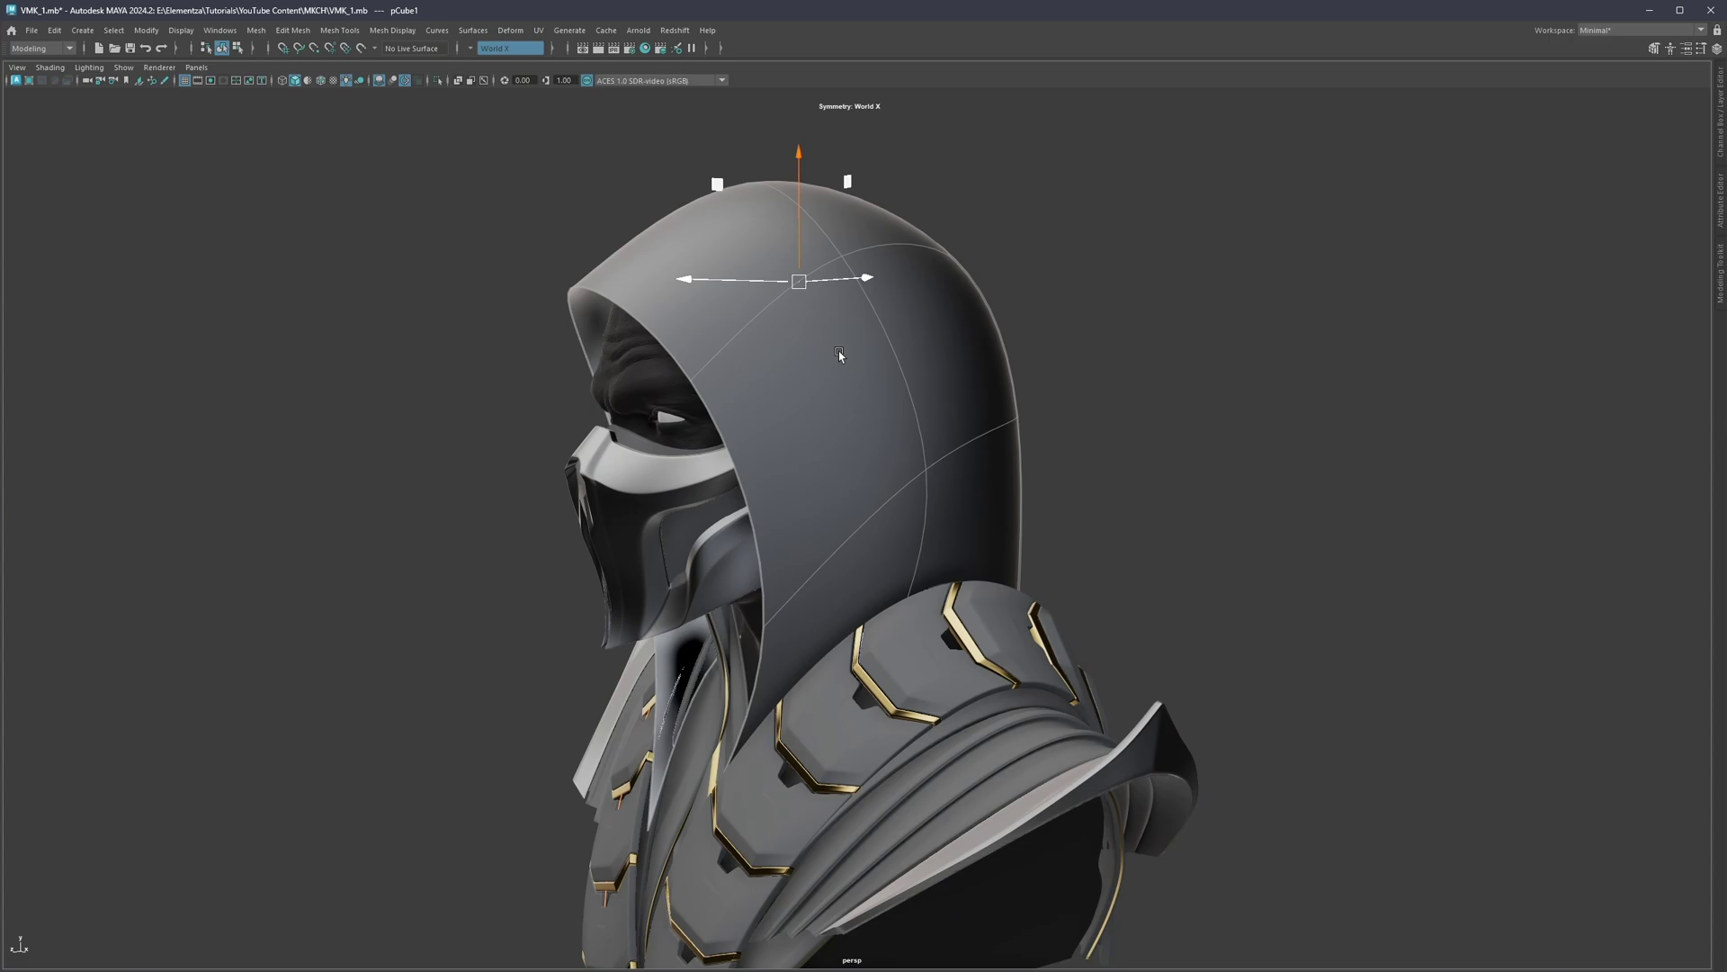
Step: Pull the hood's front peak forward and shift the brim's corner vertex sideways
{"action": "mouse_move", "coordinate": [771, 348]}
{"action": "left_mouse_down", "text": "alt"}
{"action": "mouse_move", "coordinate": [864, 375]}
{"action": "mouse_move", "coordinate": [849, 385]}
{"action": "mouse_move", "coordinate": [839, 360]}
{"action": "mouse_move", "coordinate": [786, 353]}
{"action": "left_mouse_up", "text": "alt"}
{"action": "right_click_drag", "start_coordinate": [786, 352], "coordinate": [720, 353]}
{"action": "left_click_drag", "start_coordinate": [724, 340], "coordinate": [675, 329]}
{"action": "left_click_drag", "start_coordinate": [675, 247], "coordinate": [564, 248]}
{"action": "left_click_drag", "start_coordinate": [739, 352], "coordinate": [698, 380]}
{"action": "left_click_drag", "start_coordinate": [700, 369], "coordinate": [796, 422], "text": "alt"}
{"action": "key", "text": "F8"}
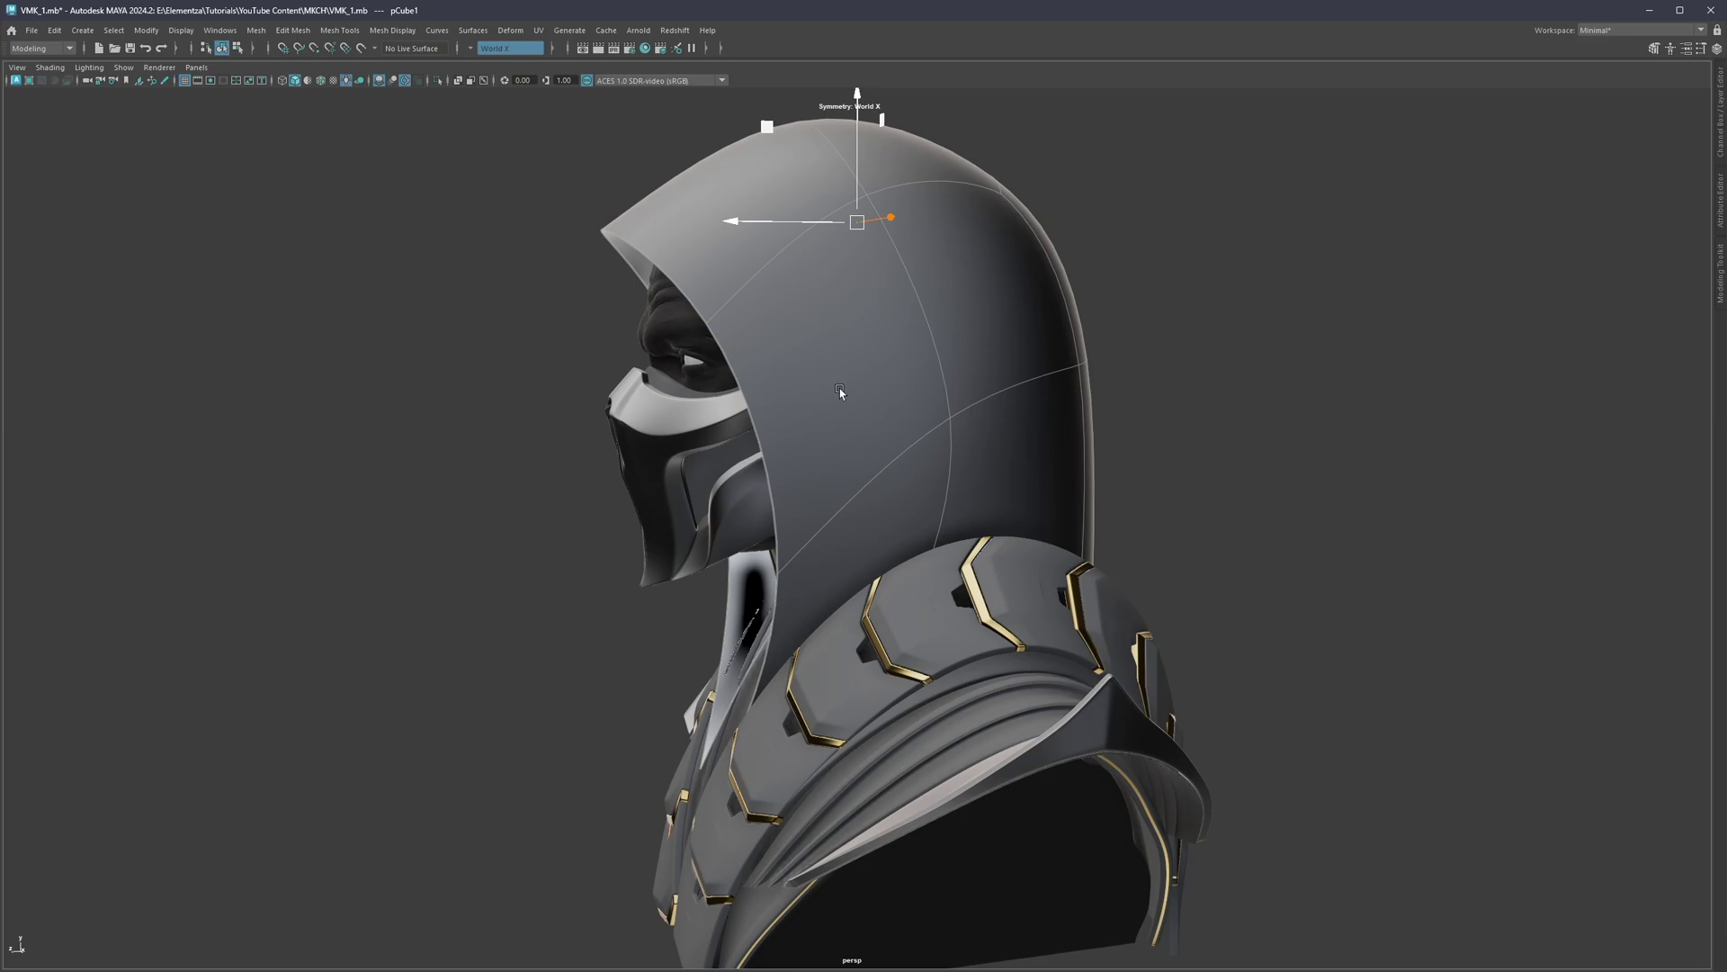
Step: Compare the hood's low-poly cage with its smooth mesh preview
{"action": "key", "text": "1"}
{"action": "key", "text": "3"}
{"action": "left_click_drag", "start_coordinate": [844, 387], "coordinate": [886, 369], "text": "alt"}
{"action": "key", "text": "q"}
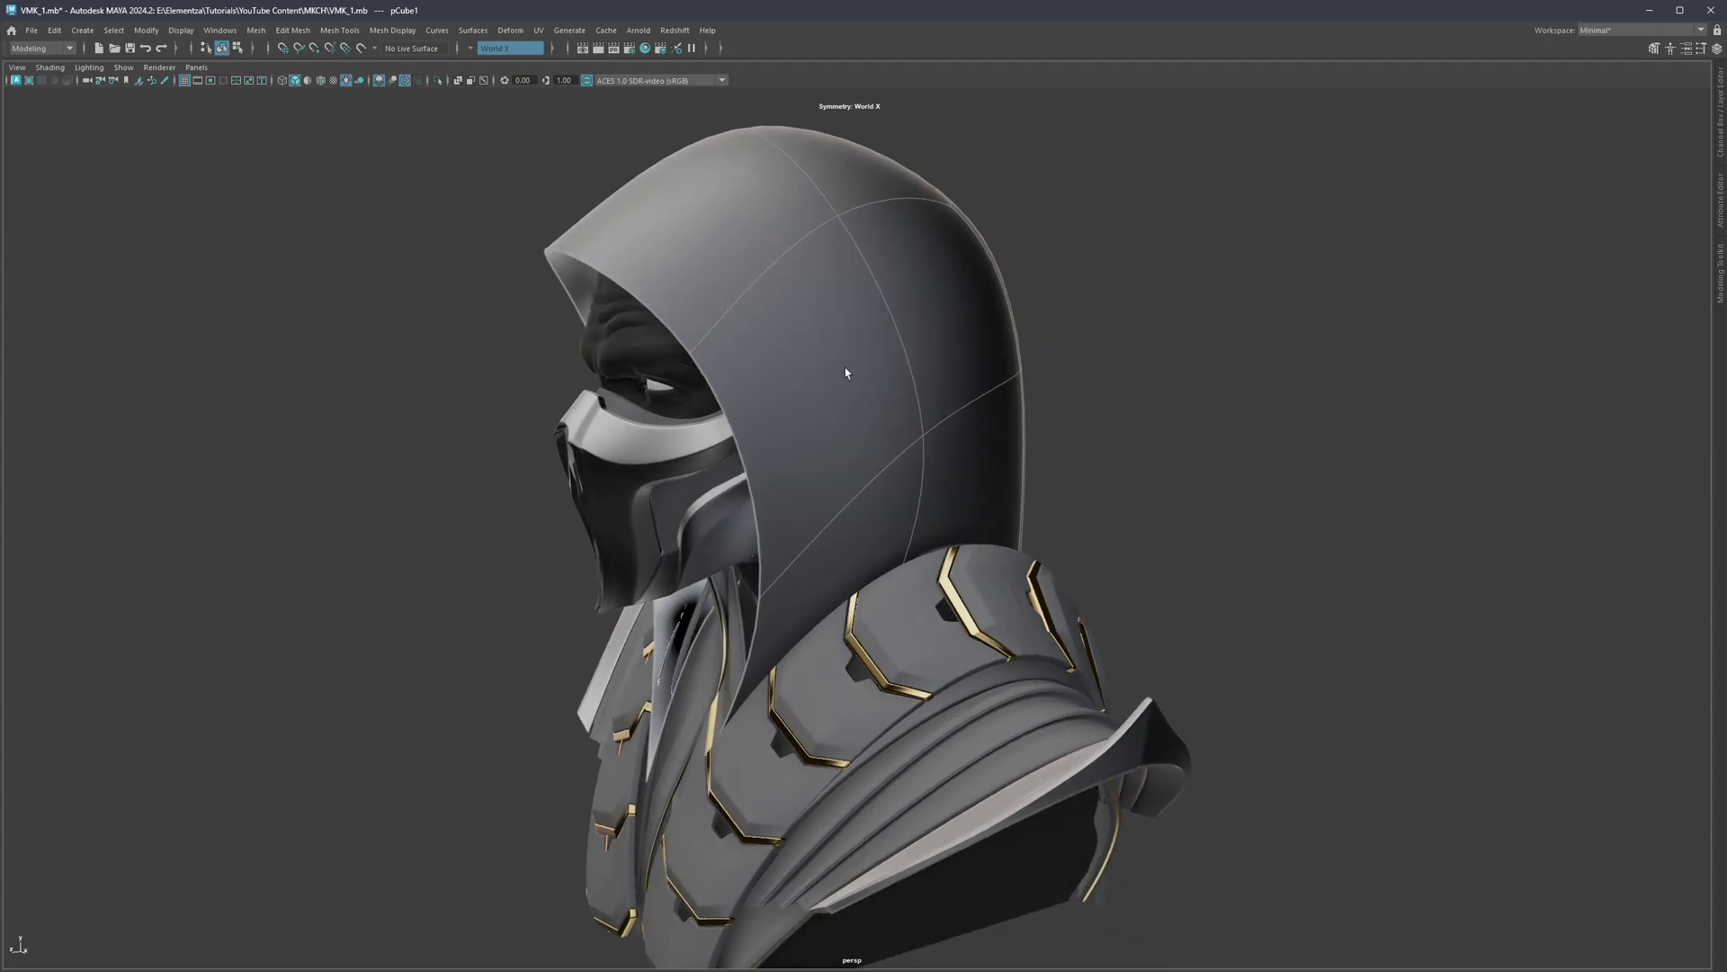
{"action": "key", "text": "1"}
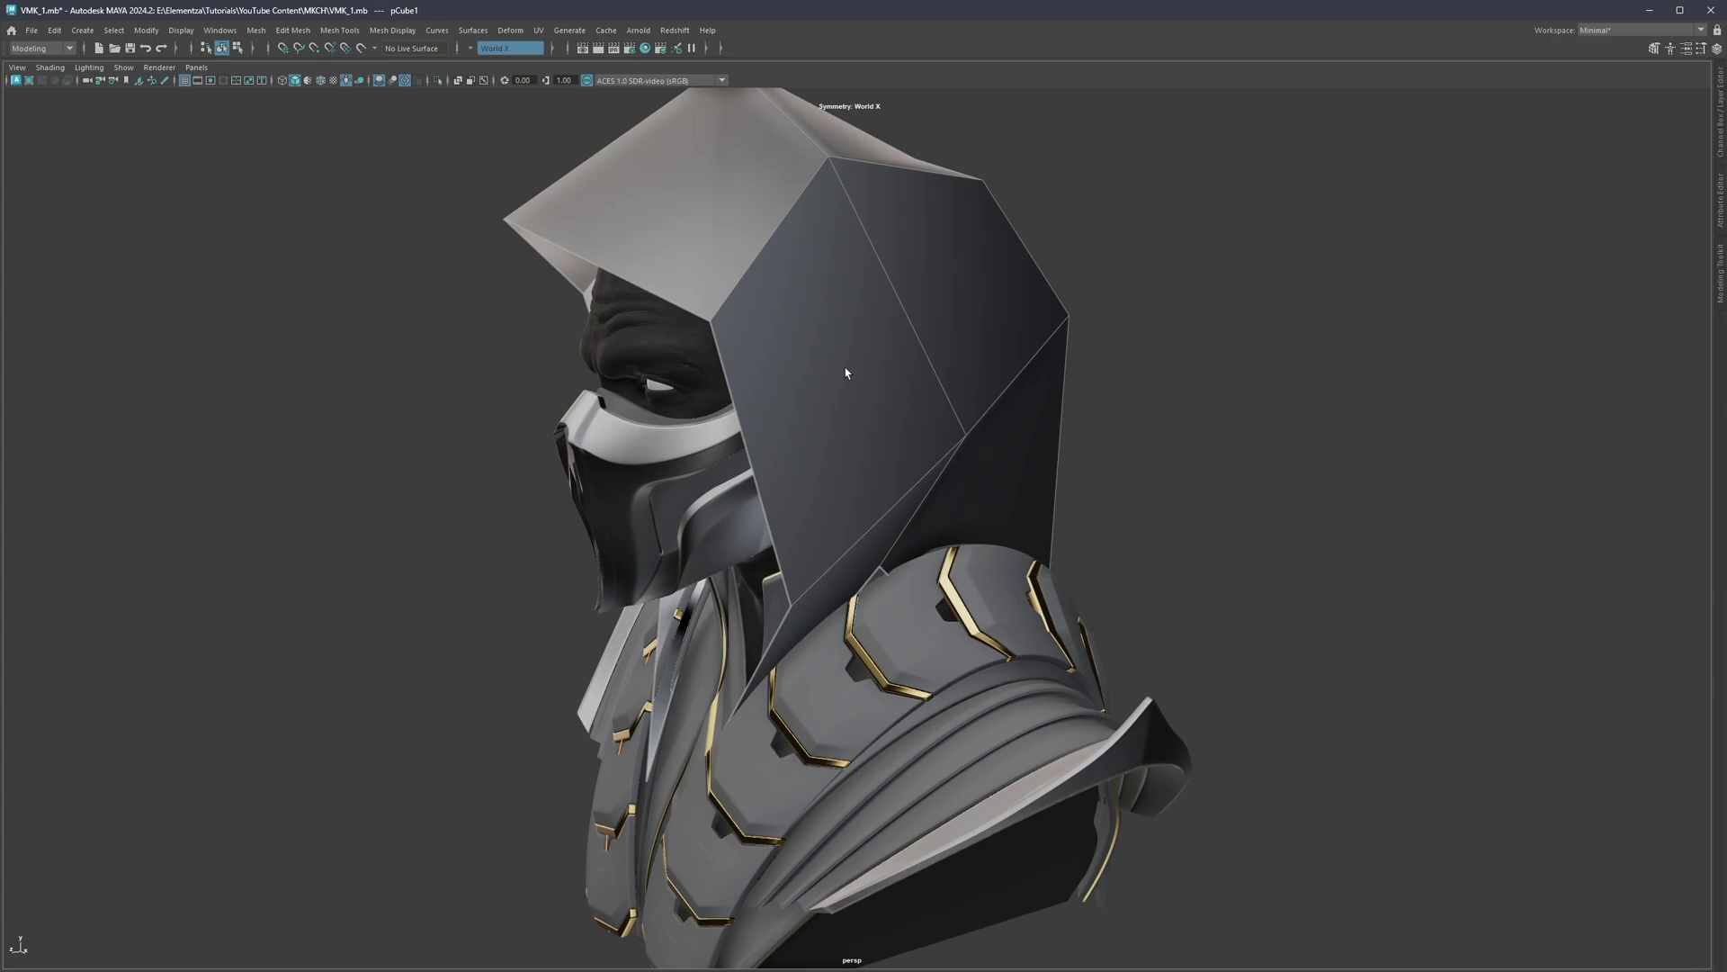
{"action": "key", "text": "3"}
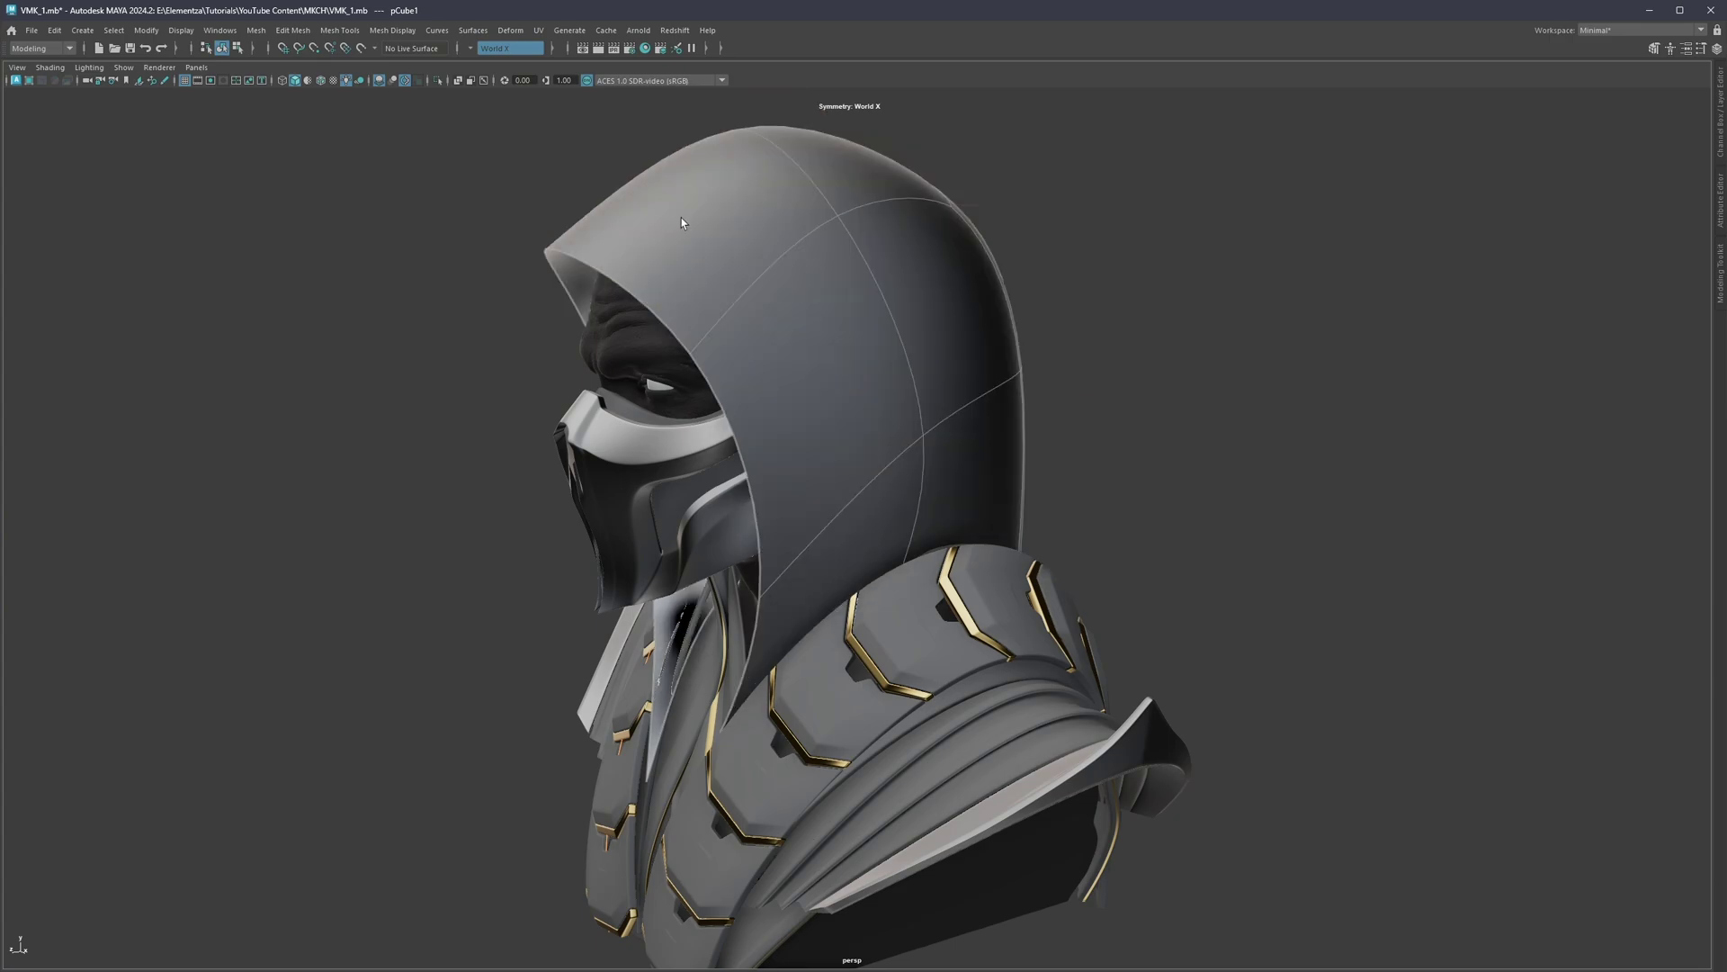
Step: Try the Smooth operation with one division on the hood and compare its denser cage with the smooth preview
{"action": "right_click_drag", "start_coordinate": [769, 224], "coordinate": [761, 305], "text": "shift"}
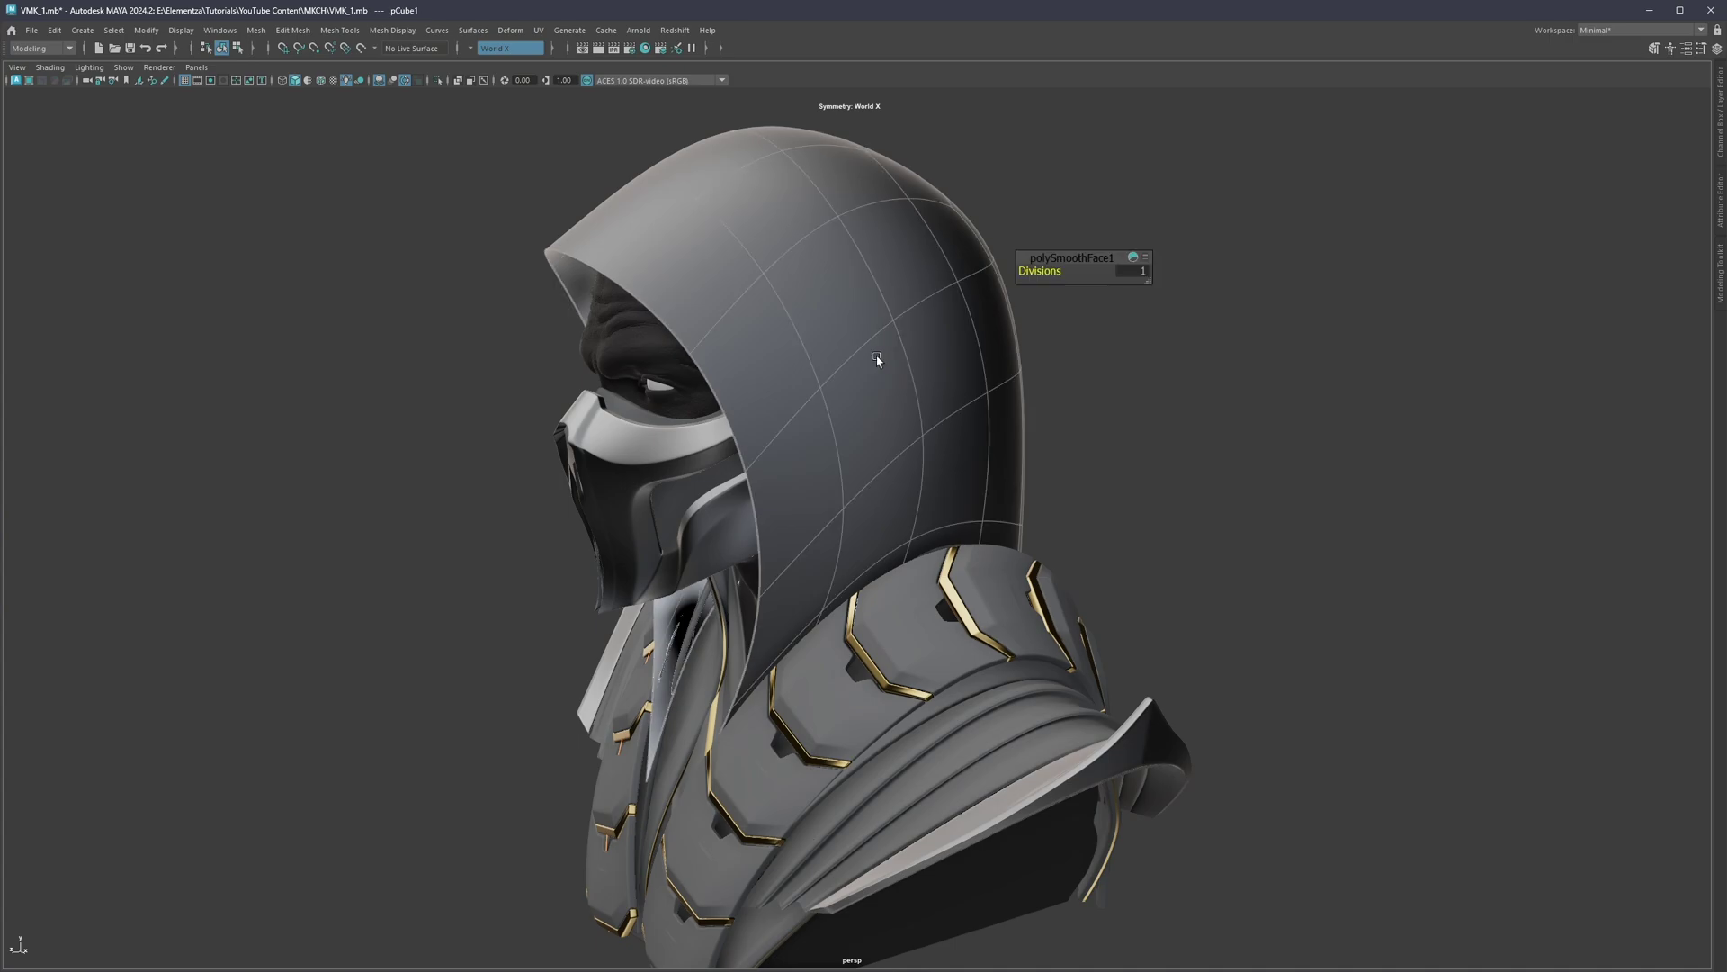
{"action": "key", "text": "ctrl+z"}
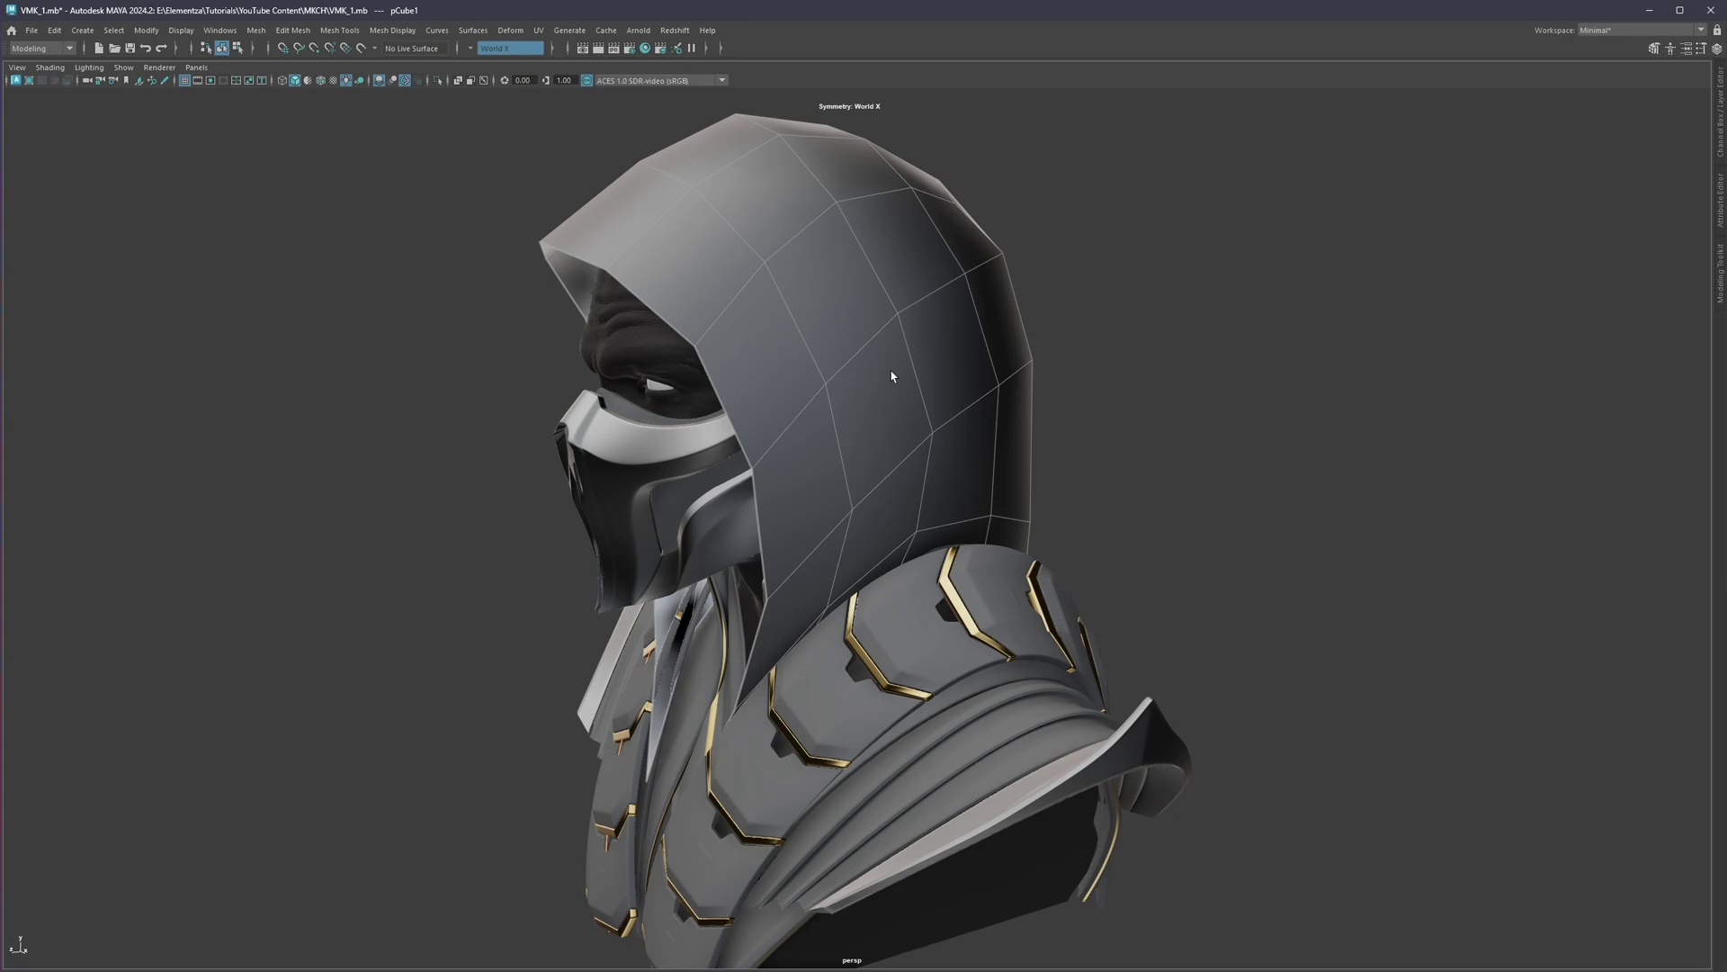
{"action": "key", "text": "3"}
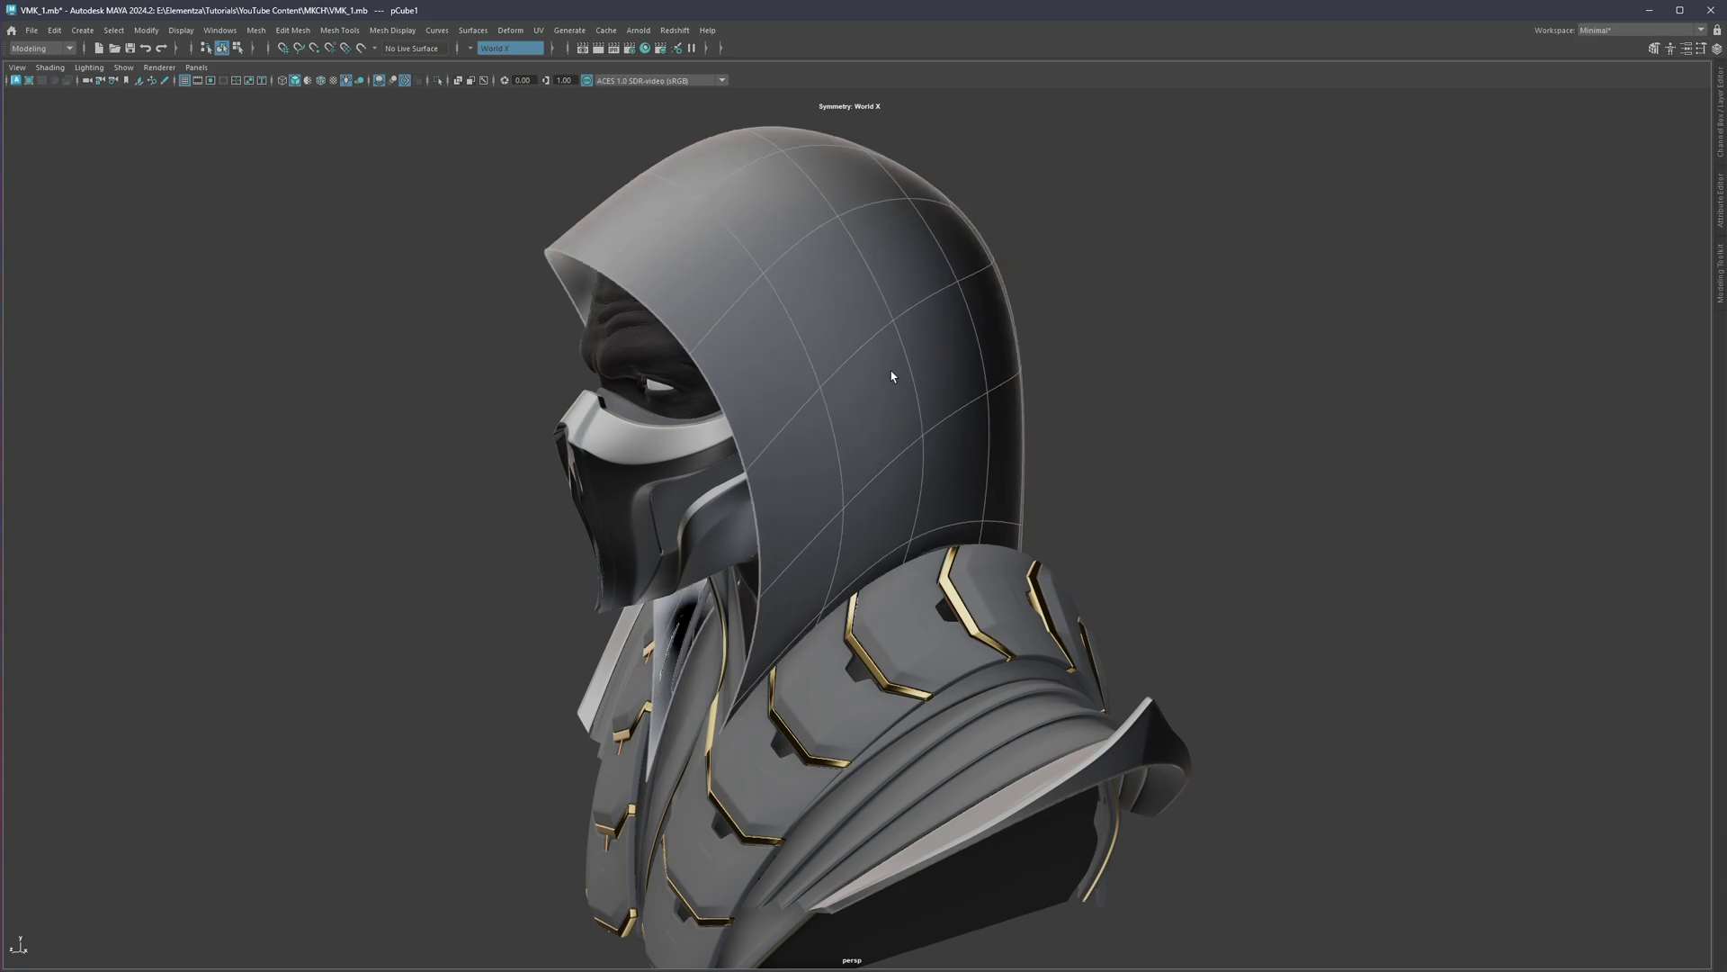
{"action": "key", "text": "1"}
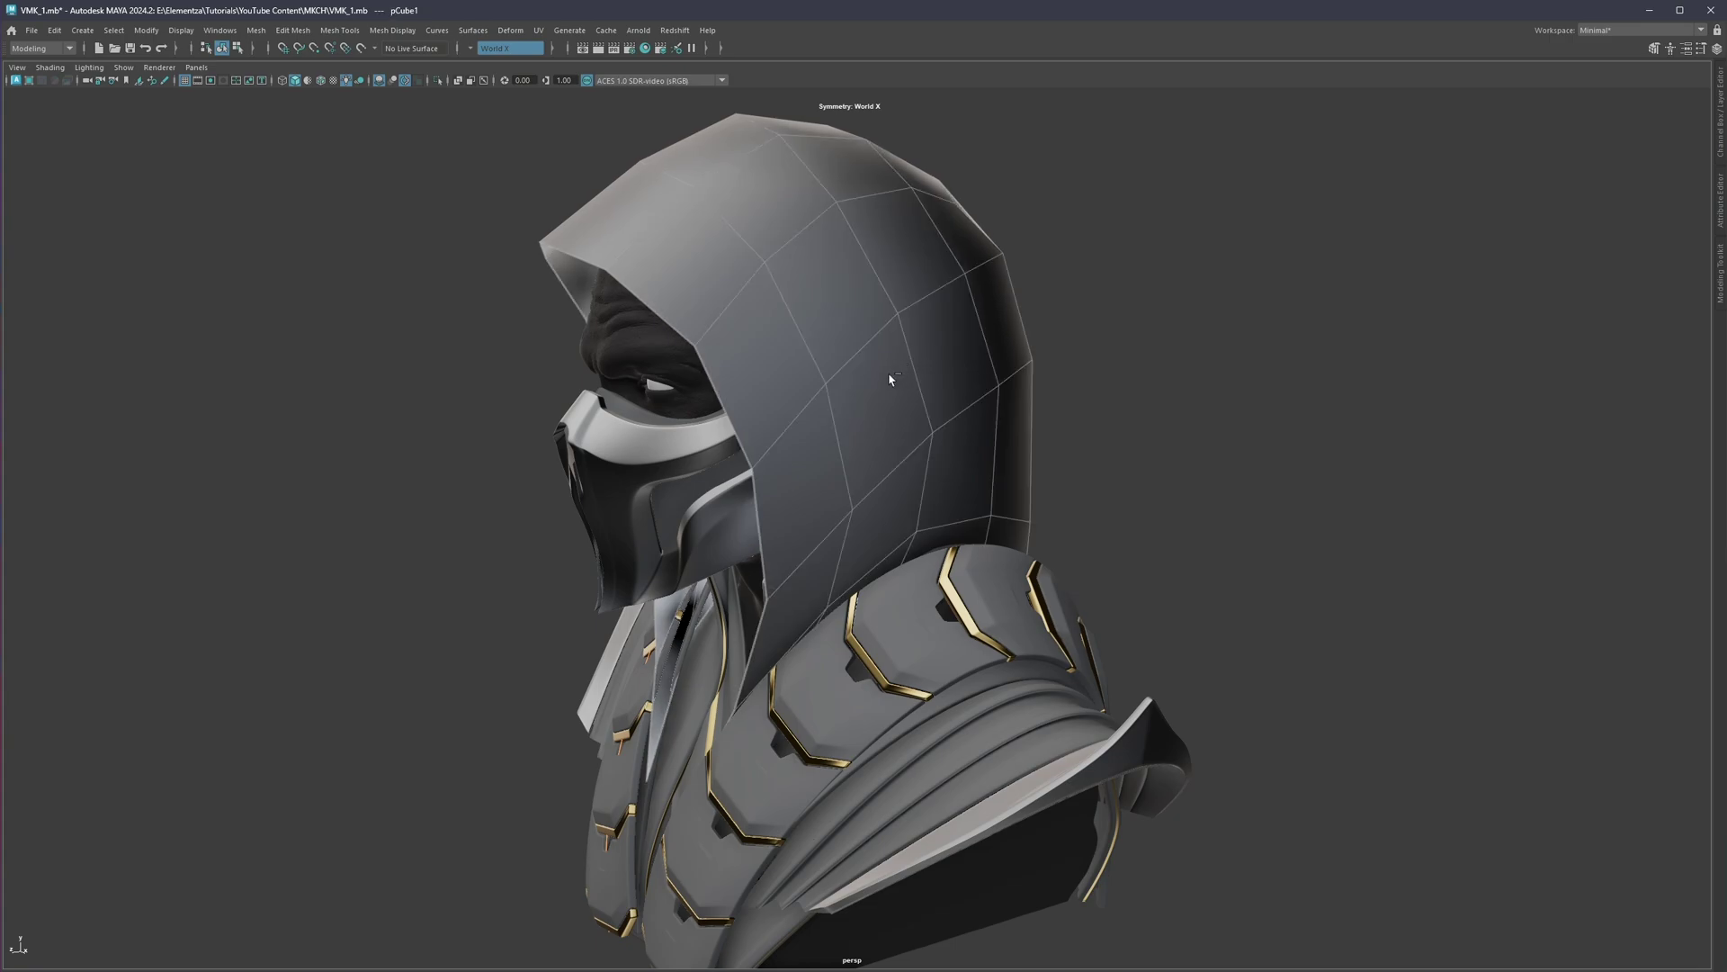
{"action": "key", "text": "1"}
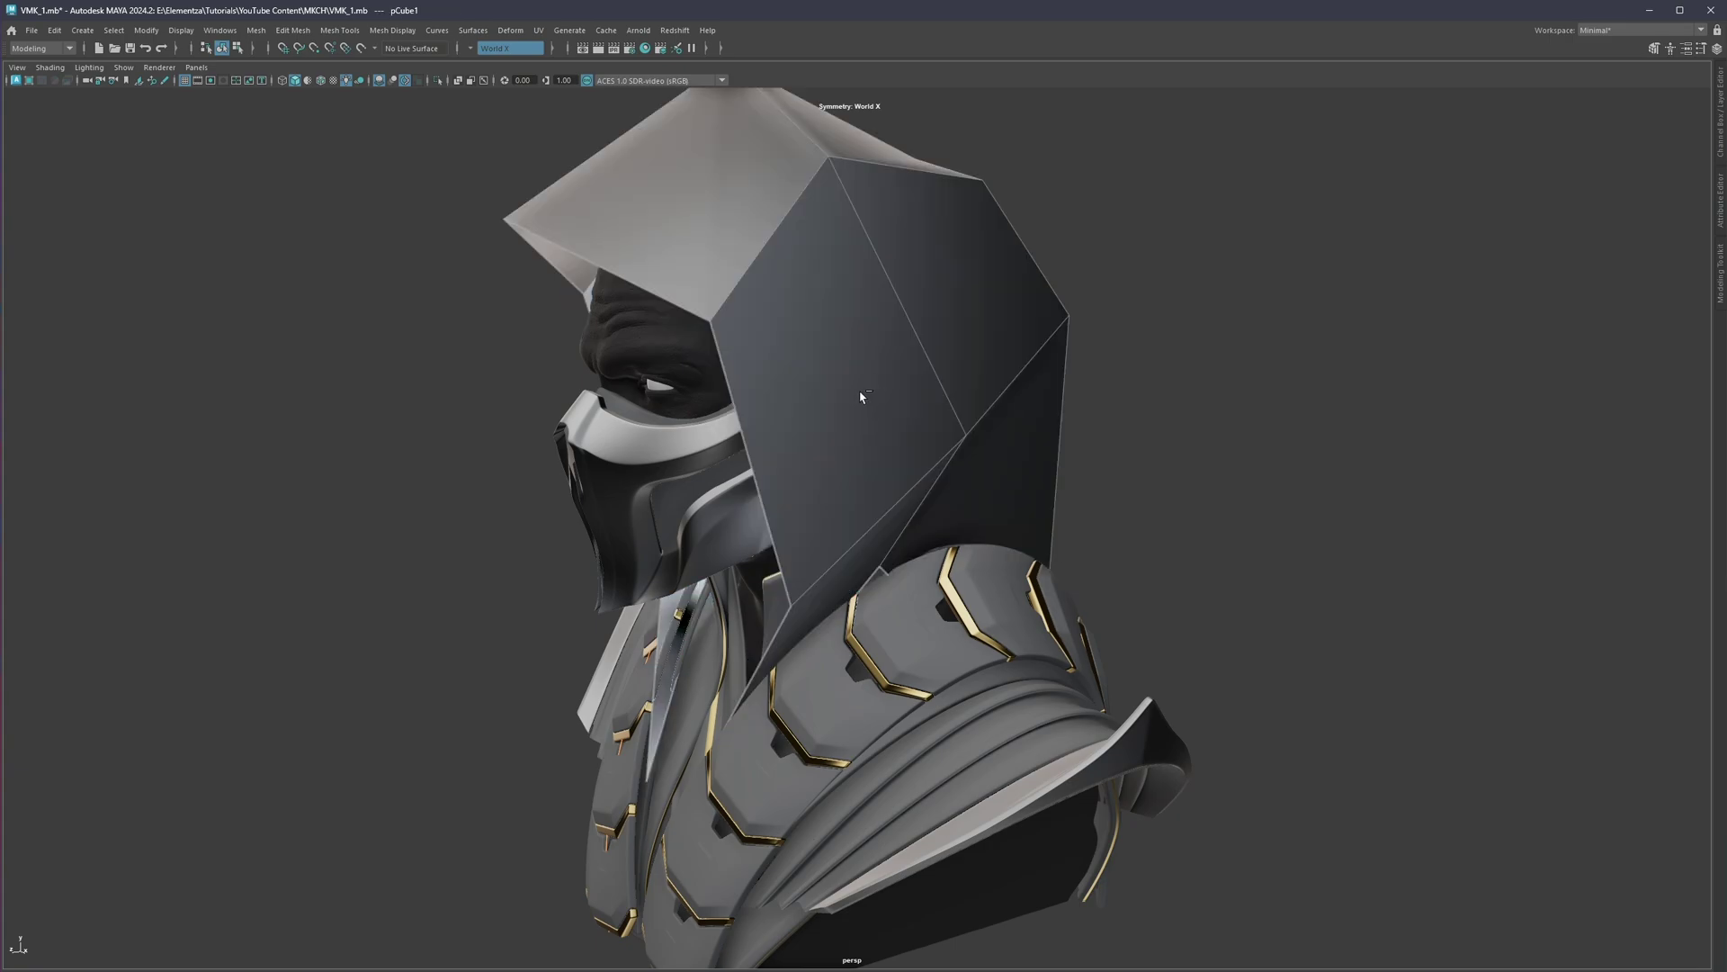
Step: Apply Smooth with one division to the previewed hood again and examine it with and without its wireframe
{"action": "mouse_move", "coordinate": [854, 382]}
{"action": "left_mouse_down", "text": "alt"}
{"action": "mouse_move", "coordinate": [808, 361]}
{"action": "mouse_move", "coordinate": [853, 386]}
{"action": "left_mouse_up", "text": "alt"}
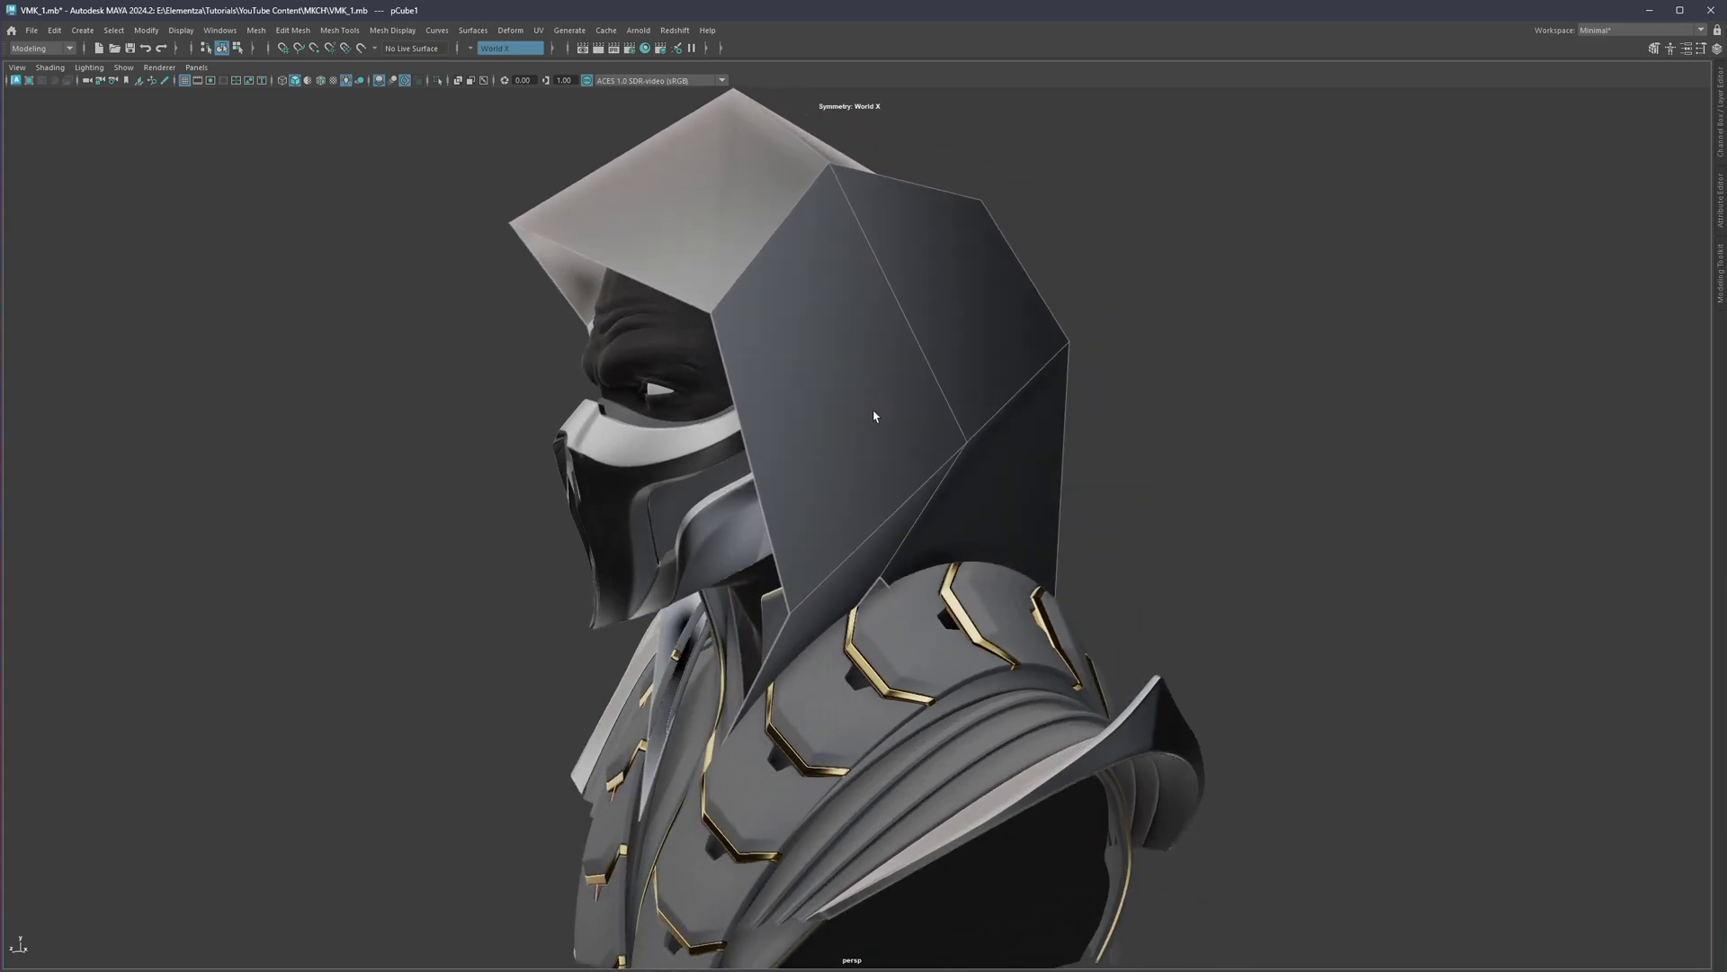
{"action": "left_click_drag", "start_coordinate": [876, 408], "coordinate": [831, 412], "text": "alt"}
{"action": "key", "text": "3"}
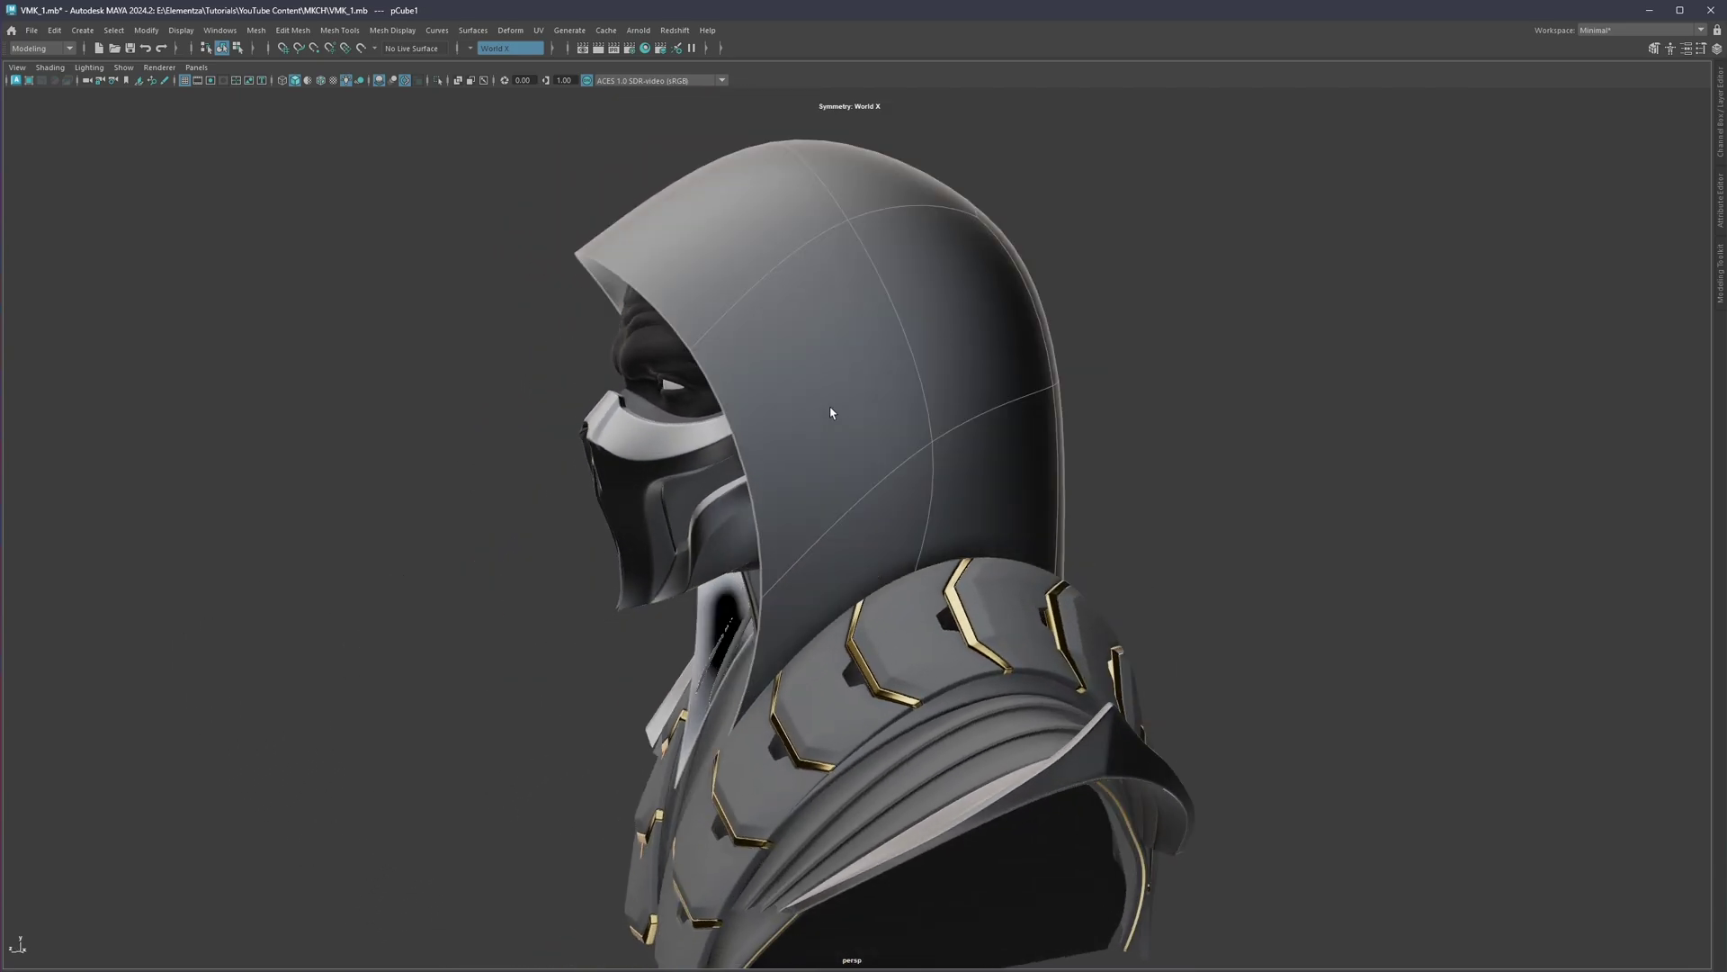
{"action": "right_click_drag", "start_coordinate": [865, 333], "coordinate": [867, 401], "text": "shift"}
{"action": "left_click", "coordinate": [1236, 464]}
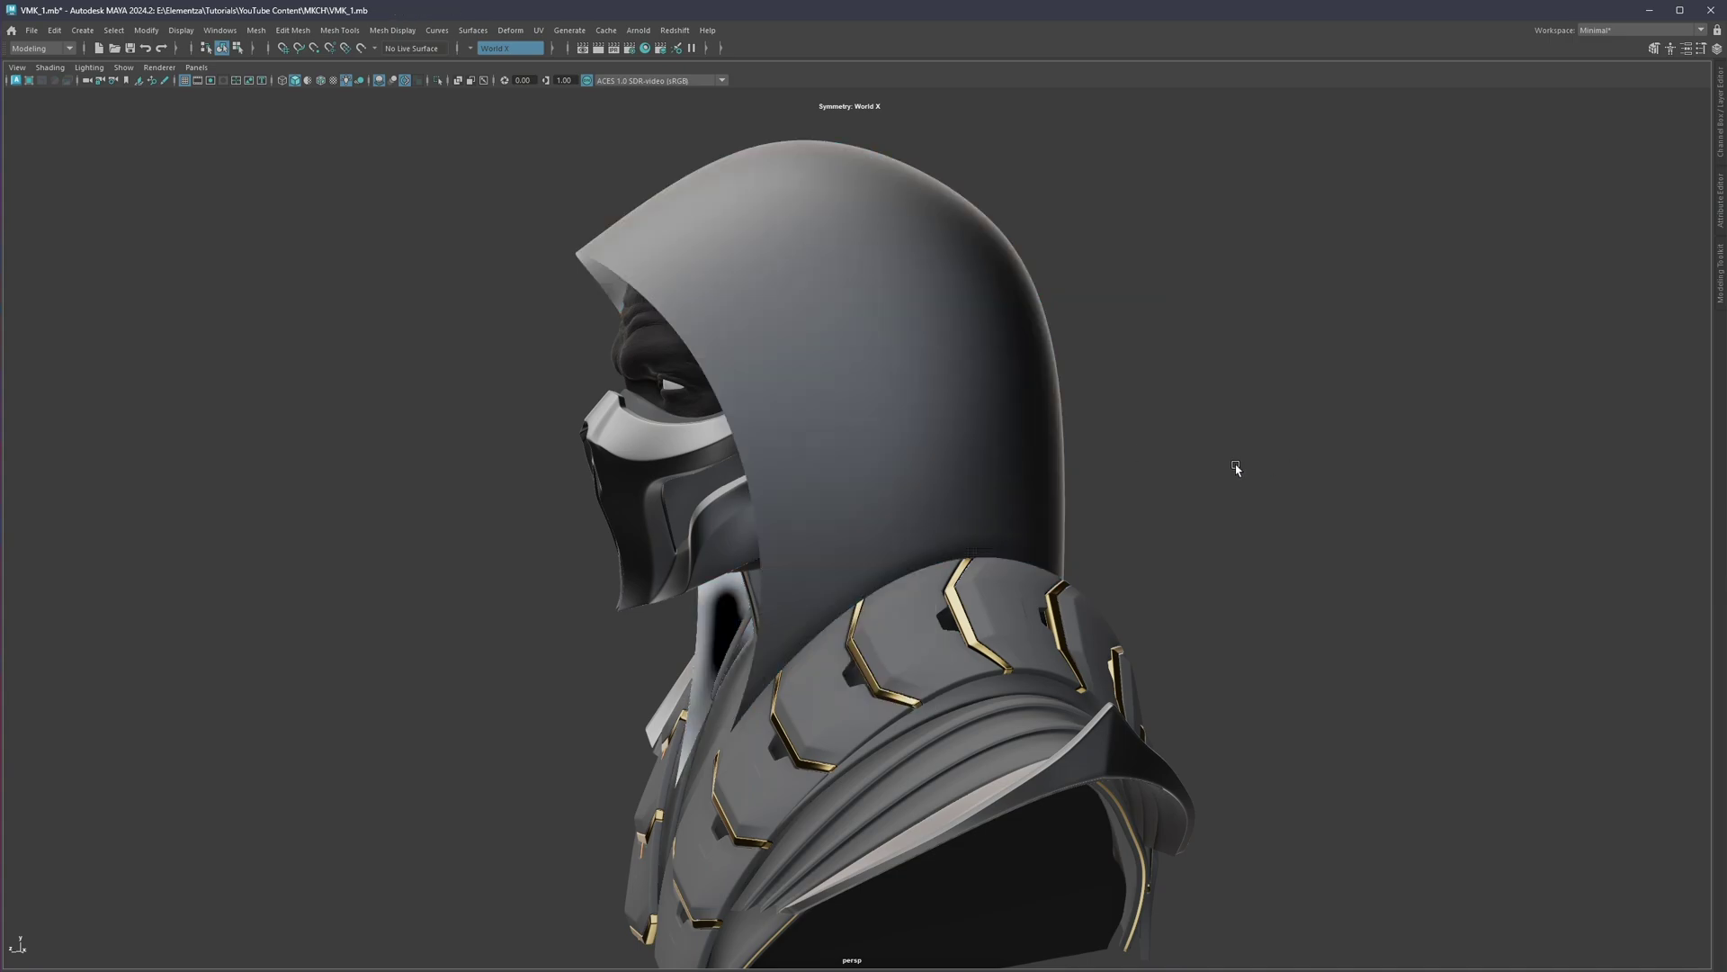
{"action": "left_click", "coordinate": [851, 409]}
{"action": "left_click_drag", "start_coordinate": [851, 409], "coordinate": [933, 413], "text": "alt"}
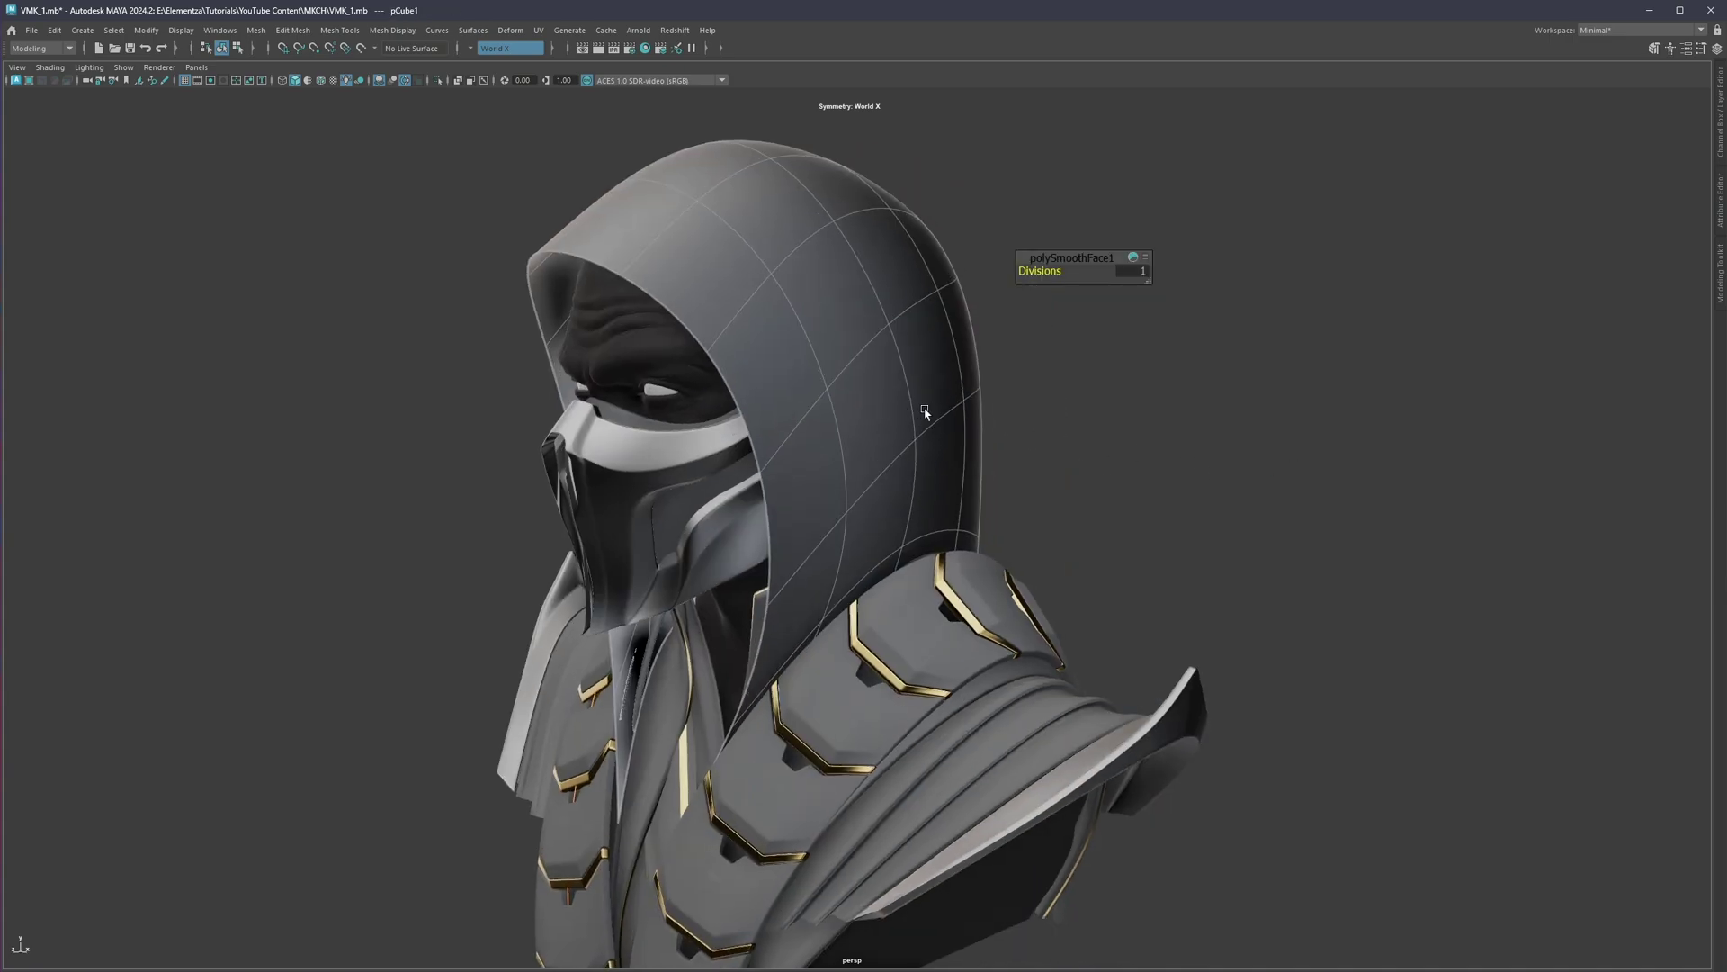
{"action": "left_click", "coordinate": [1103, 377]}
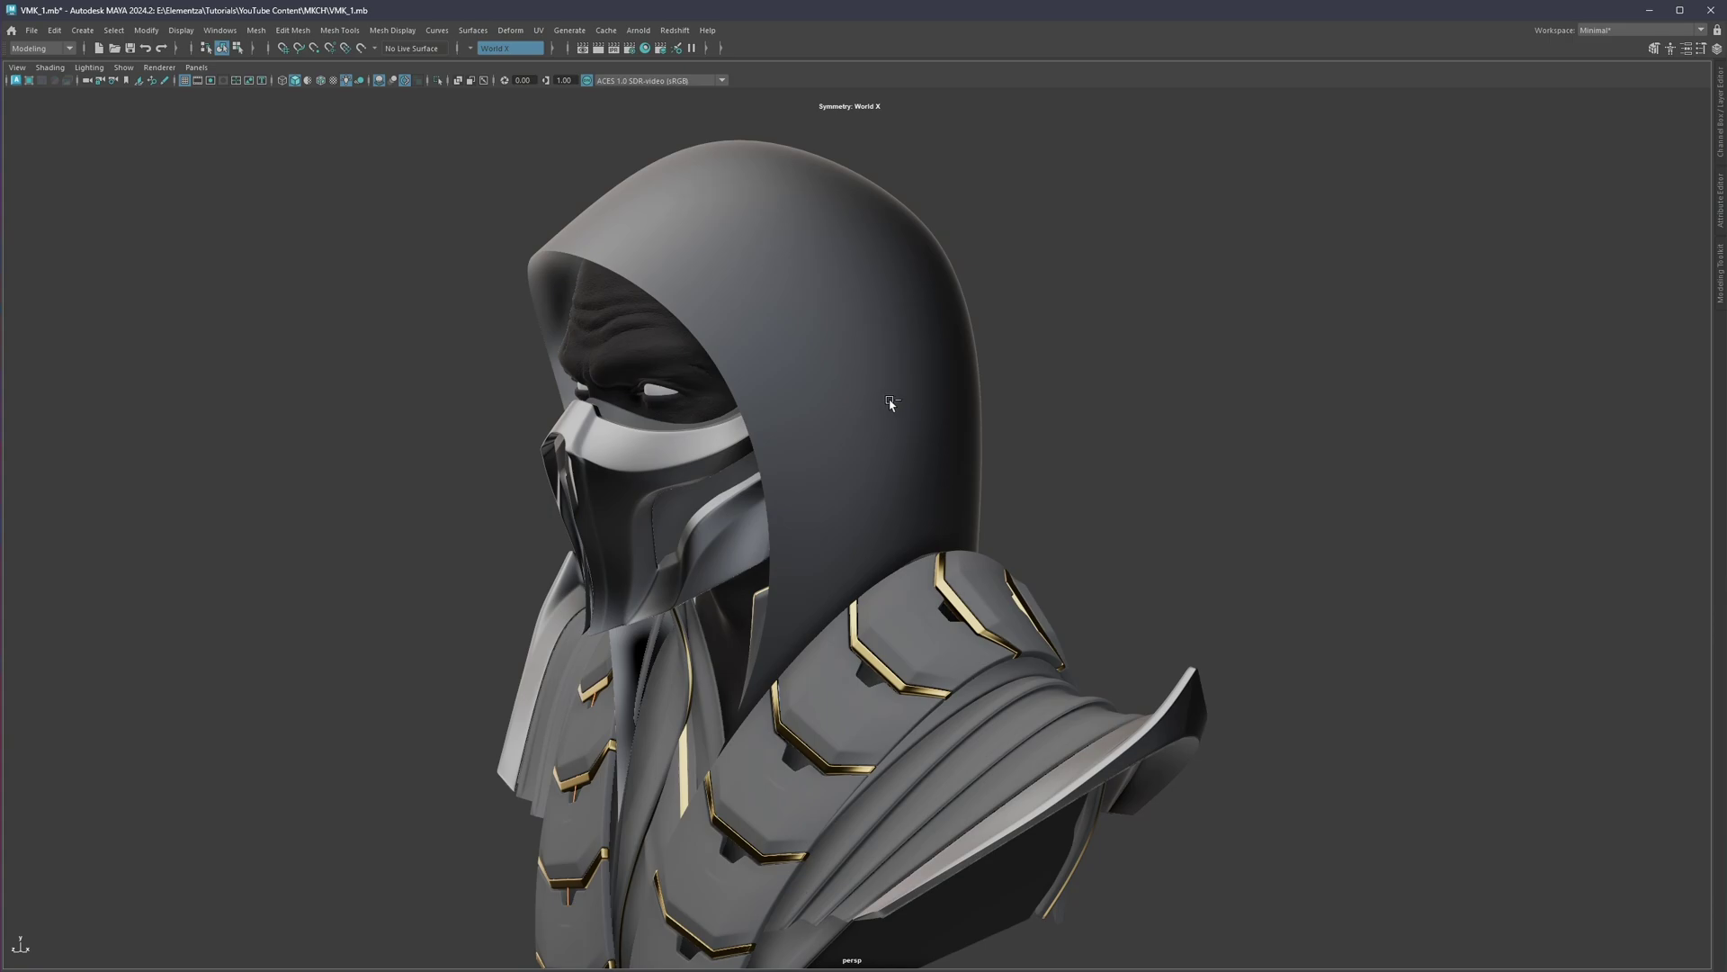
Step: Undo the Smooth operation on the hood
{"action": "key", "text": "ctrl+z"}
{"action": "key", "text": "ctrl+z"}
{"action": "key", "text": "ctrl+z"}
{"action": "key", "text": "ctrl+z"}
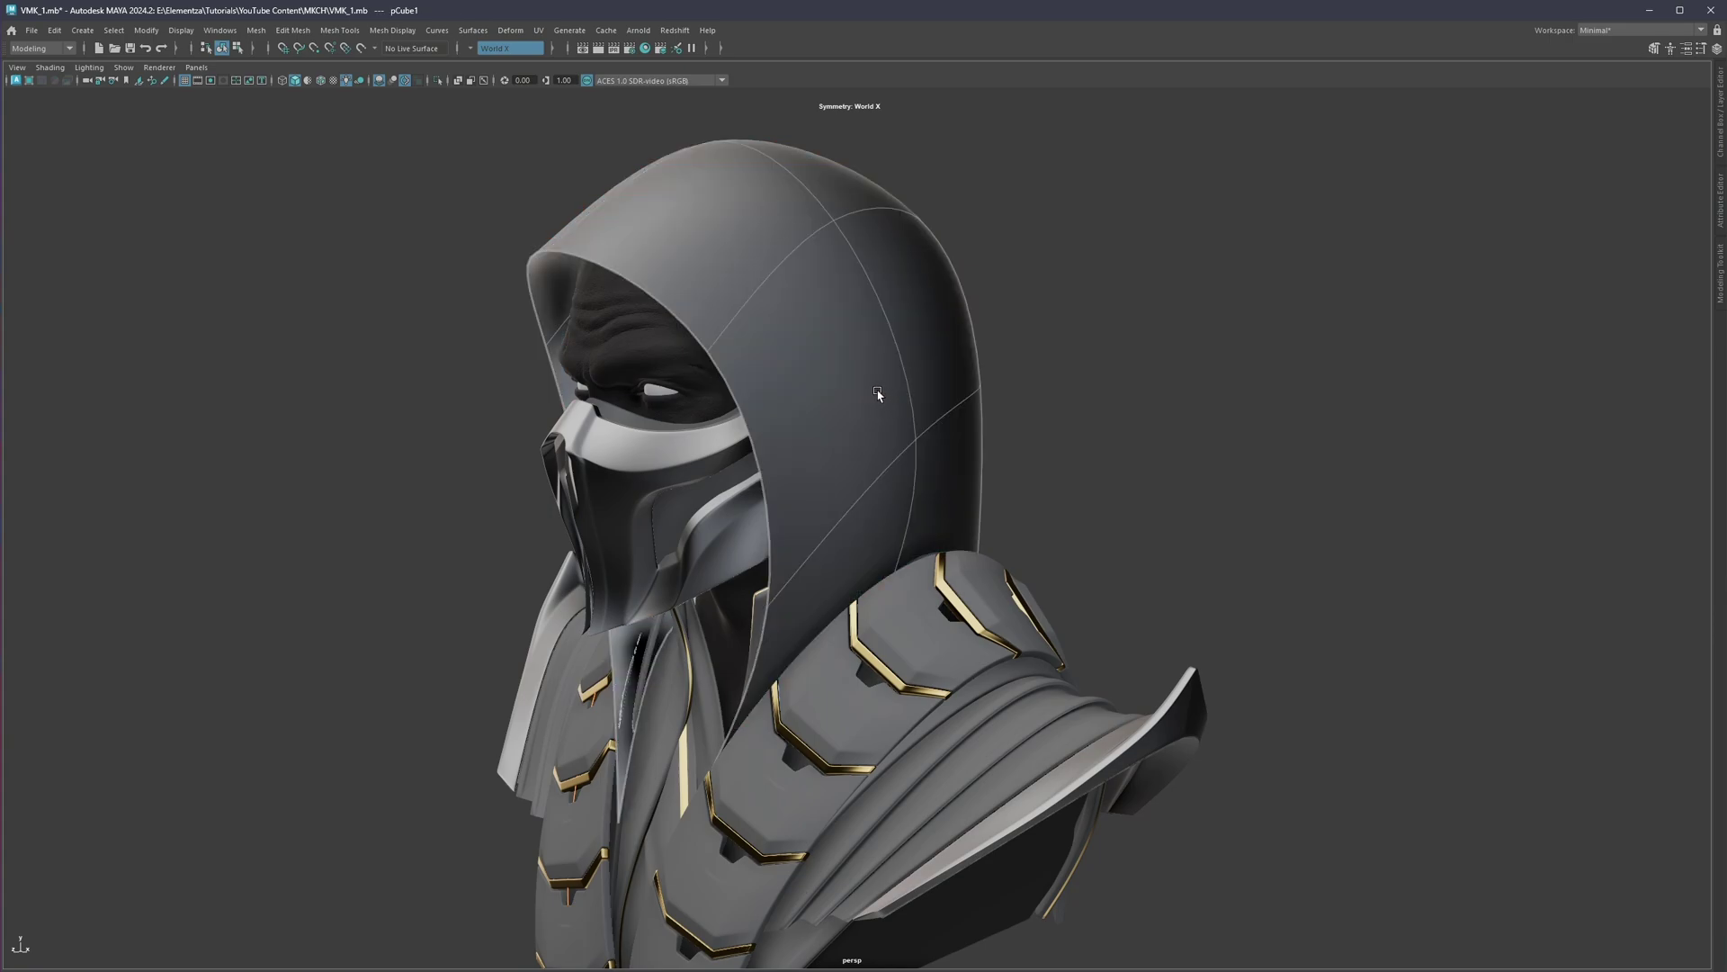
Step: Lower the hood's front peak and the brim's side corner vertex in the unsmoothed cage
{"action": "key", "text": "1"}
{"action": "left_click_drag", "start_coordinate": [883, 402], "coordinate": [829, 406], "text": "alt"}
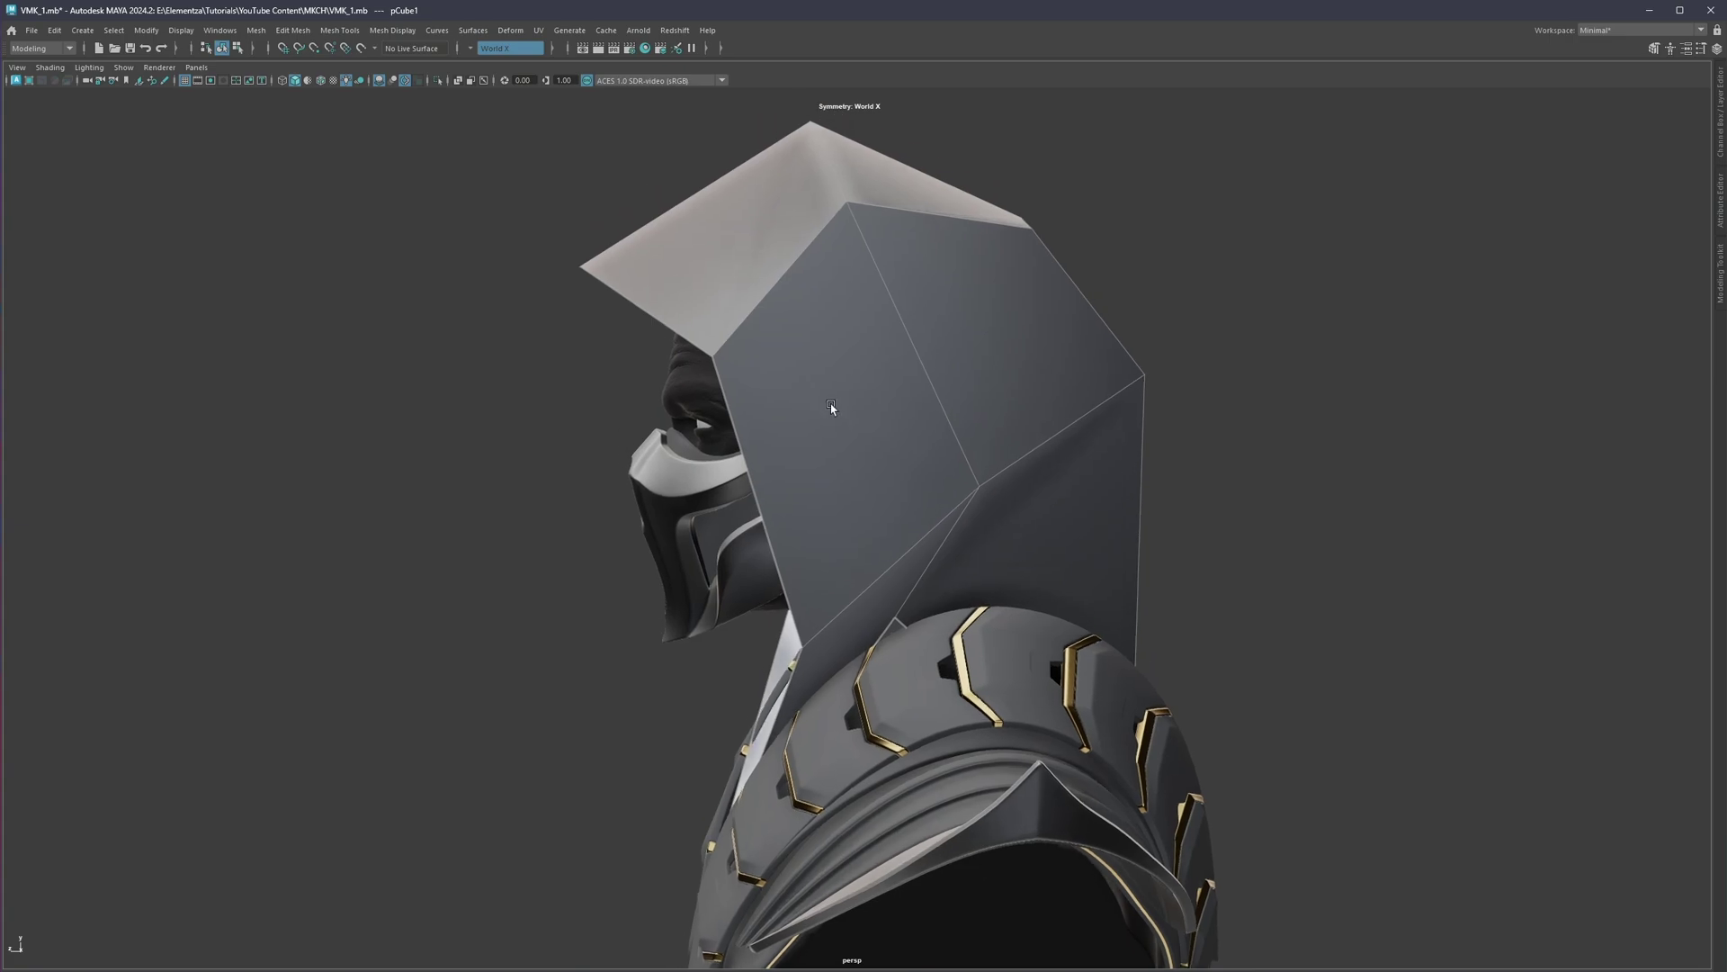
{"action": "right_click_drag", "start_coordinate": [829, 403], "coordinate": [739, 396]}
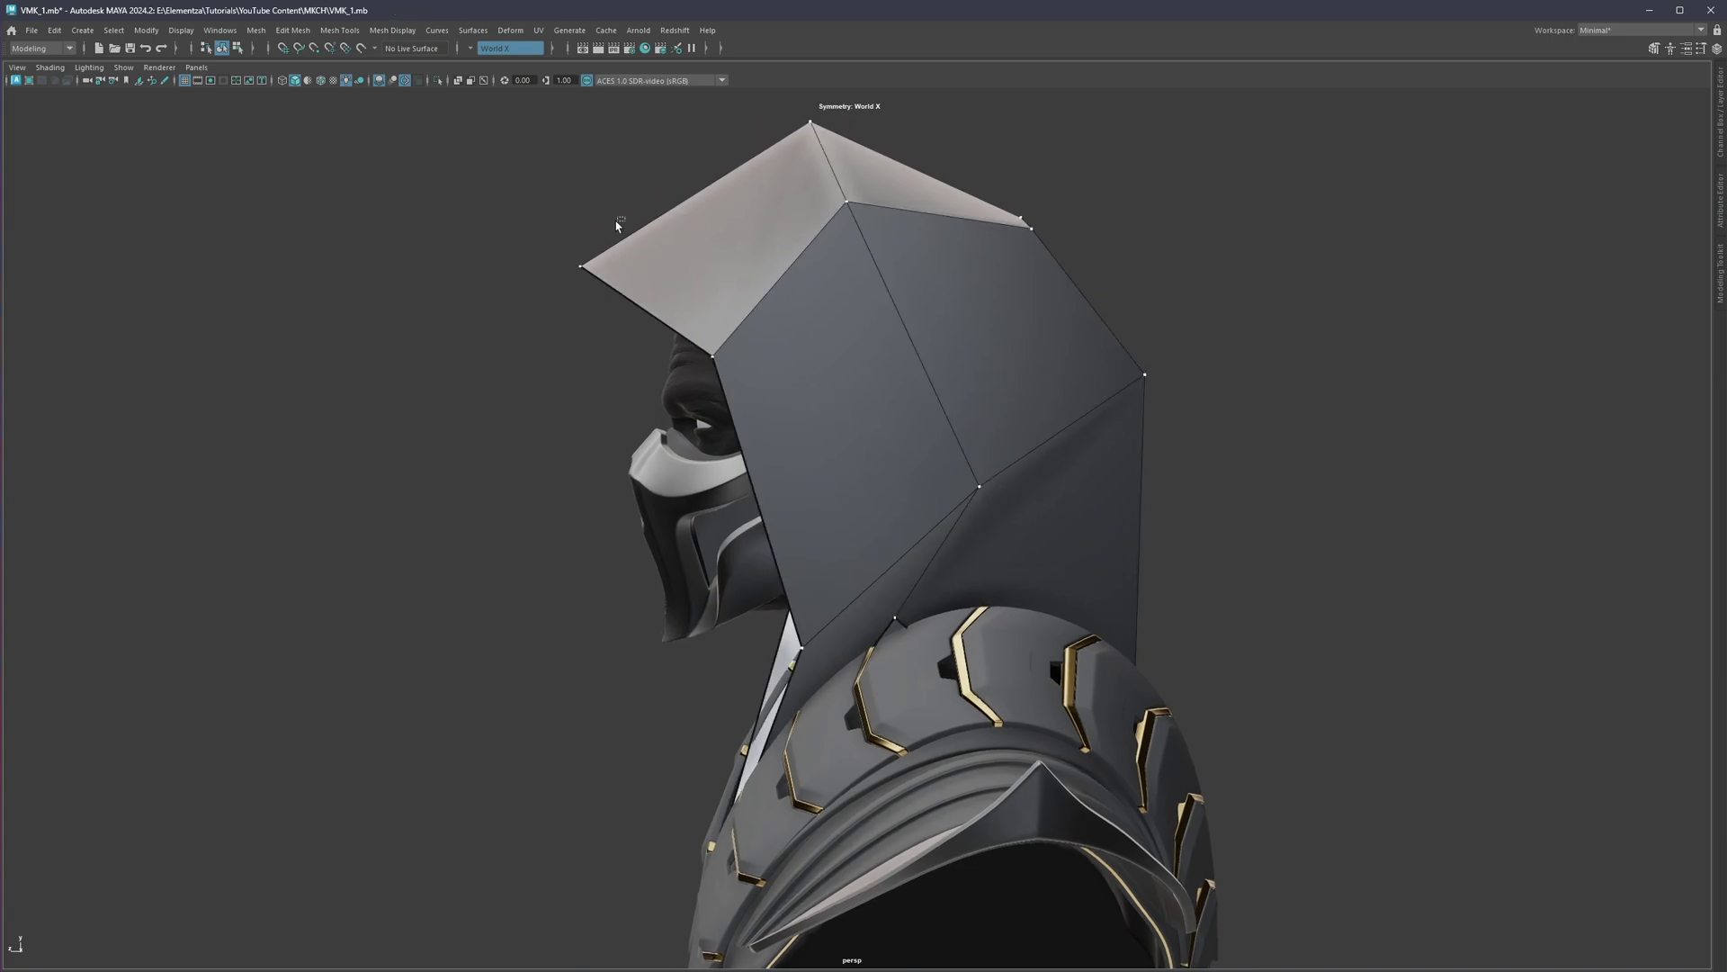
{"action": "left_click_drag", "start_coordinate": [600, 228], "coordinate": [564, 277]}
{"action": "left_click_drag", "start_coordinate": [579, 212], "coordinate": [587, 296]}
{"action": "left_click", "coordinate": [713, 356]}
{"action": "left_click_drag", "start_coordinate": [717, 296], "coordinate": [717, 314]}
Step: Lower the vertex on the side of the hood's crown and the apex vertex above it
{"action": "middle_click_drag", "start_coordinate": [822, 274], "coordinate": [802, 334], "text": "alt"}
{"action": "left_click", "coordinate": [828, 264]}
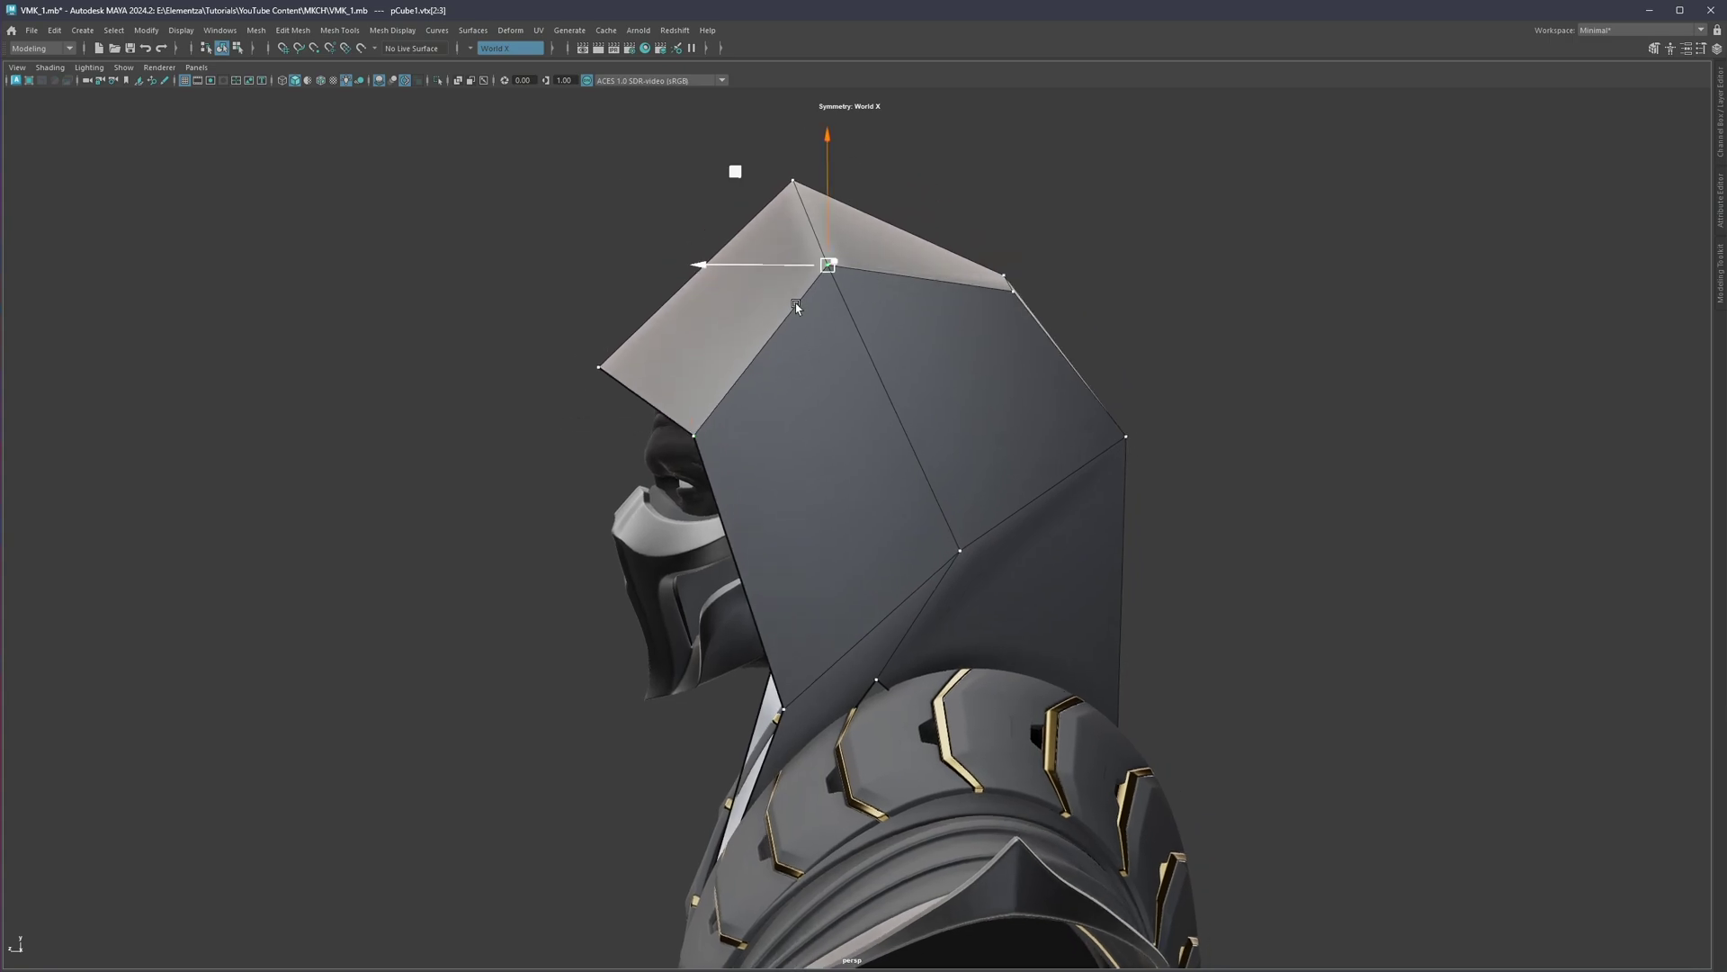
{"action": "left_click_drag", "start_coordinate": [827, 194], "coordinate": [827, 256]}
{"action": "left_click", "coordinate": [792, 181]}
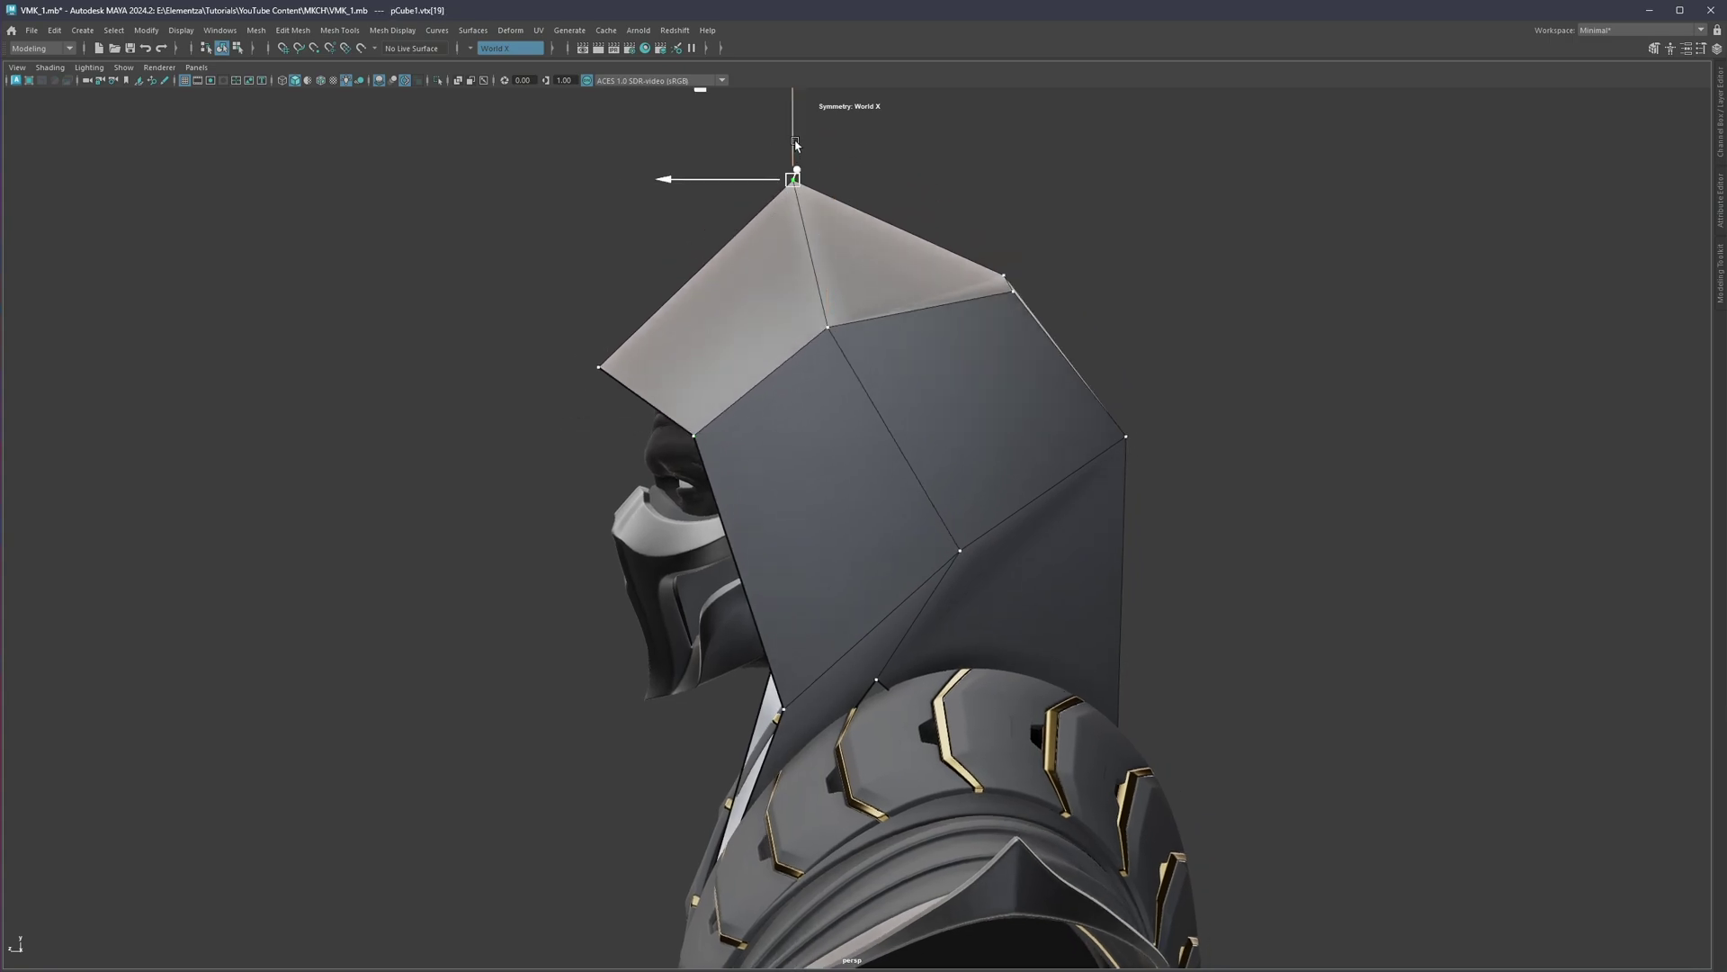
{"action": "mouse_move", "coordinate": [795, 139]}
{"action": "left_mouse_down"}
{"action": "mouse_move", "coordinate": [795, 191]}
{"action": "mouse_move", "coordinate": [795, 161]}
{"action": "left_mouse_up"}
Step: Move the hood's upper back vertices, pull its rear corner forward and lower the mid-side vertex
{"action": "left_click_drag", "start_coordinate": [1041, 236], "coordinate": [987, 280]}
{"action": "left_click", "coordinate": [1125, 436]}
{"action": "left_click_drag", "start_coordinate": [1090, 436], "coordinate": [1079, 436]}
{"action": "left_click", "coordinate": [960, 551]}
{"action": "left_click_drag", "start_coordinate": [960, 486], "coordinate": [960, 501]}
Step: Lower the side crown vertex and the apex of the hood further
{"action": "left_click", "coordinate": [827, 327]}
{"action": "left_click_drag", "start_coordinate": [828, 269], "coordinate": [828, 291]}
{"action": "left_click", "coordinate": [792, 199]}
{"action": "left_click_drag", "start_coordinate": [791, 192], "coordinate": [792, 210]}
Step: Insert an edge loop around the hood between the brim and crown and raise its top-centre vertex
{"action": "key", "text": "ctrl+shift+x"}
{"action": "middle_click", "coordinate": [769, 388], "text": "ctrl"}
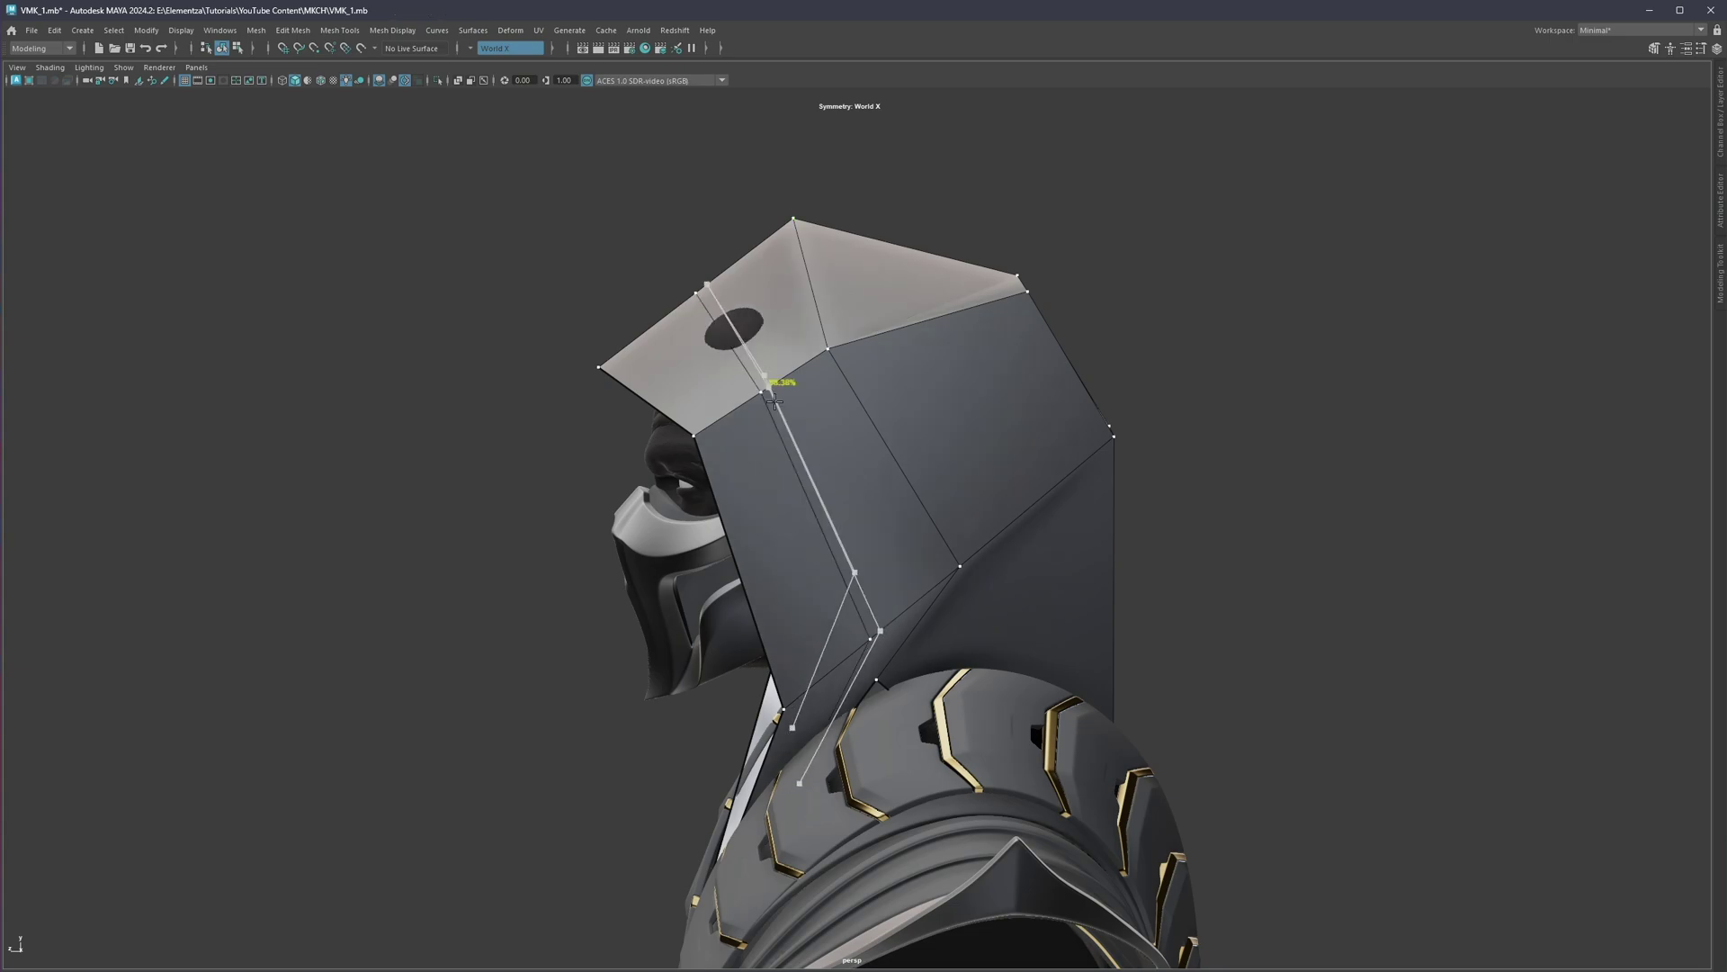
{"action": "key", "text": "w"}
{"action": "left_click", "coordinate": [697, 292]}
{"action": "left_click_drag", "start_coordinate": [695, 289], "coordinate": [694, 266]}
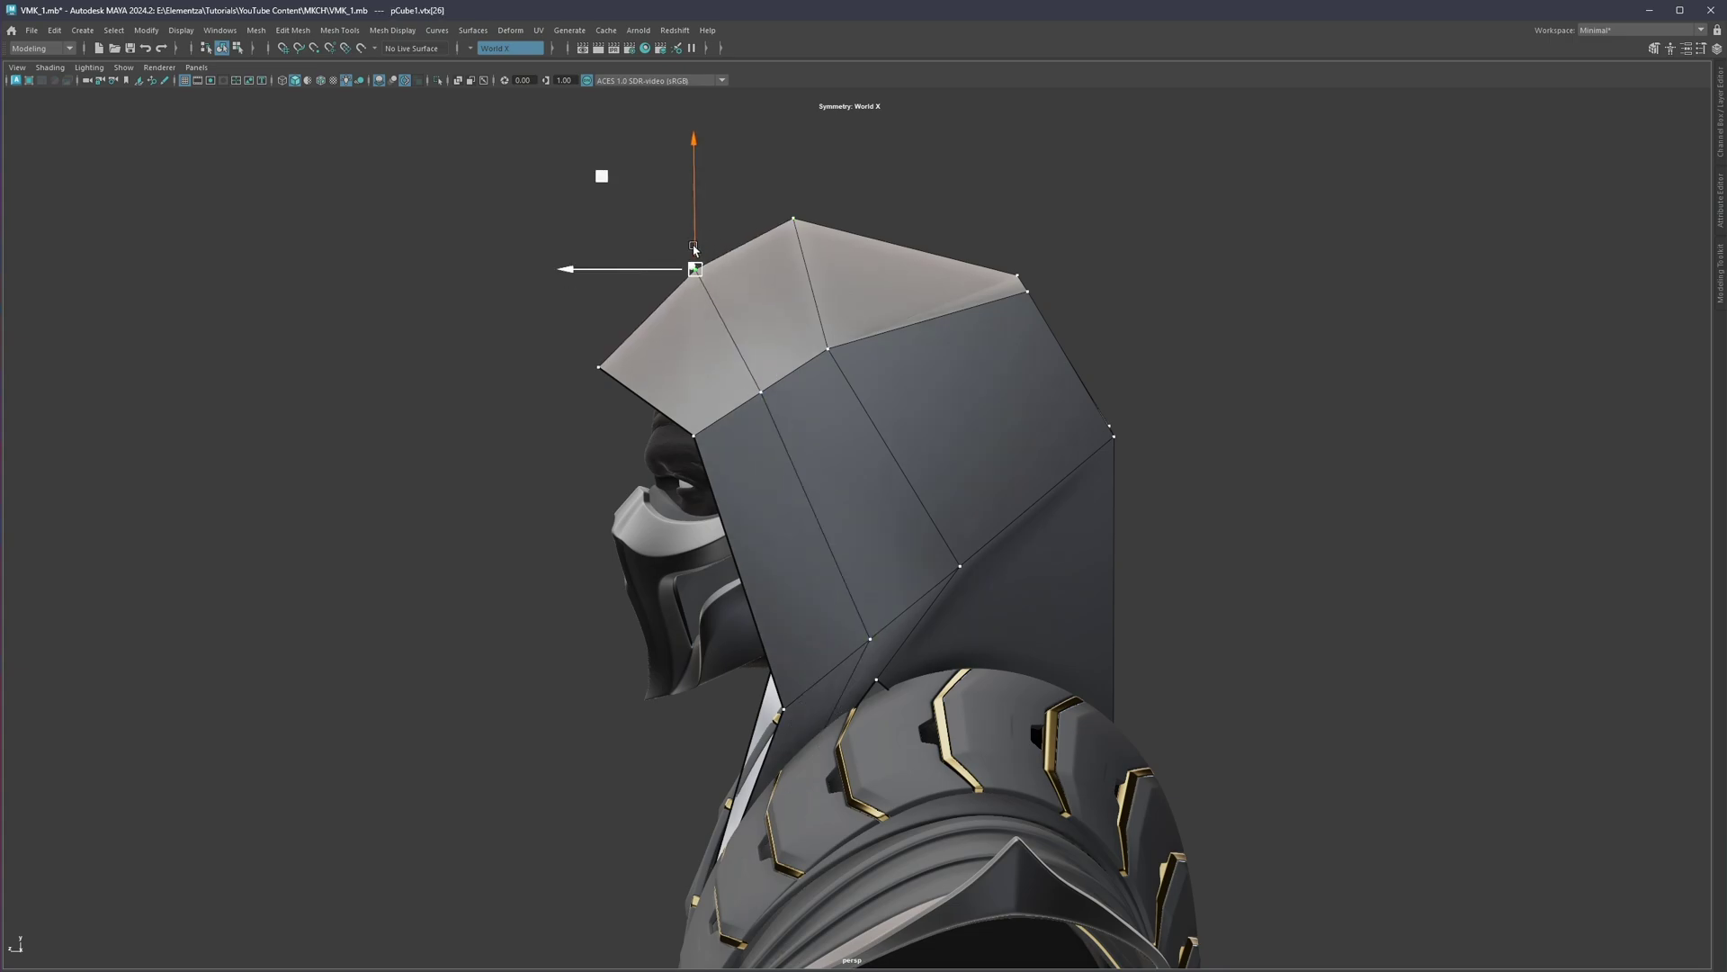
Step: Adjust the new edge loop's side vertex and inspect the hood in smooth mesh preview
{"action": "left_click", "coordinate": [762, 392]}
{"action": "left_click_drag", "start_coordinate": [724, 393], "coordinate": [819, 395], "text": "alt"}
{"action": "left_click_drag", "start_coordinate": [810, 396], "coordinate": [816, 399]}
{"action": "left_click_drag", "start_coordinate": [851, 353], "coordinate": [776, 351], "text": "alt"}
{"action": "key", "text": "3"}
{"action": "left_click", "coordinate": [1109, 343]}
{"action": "left_click_drag", "start_coordinate": [1018, 393], "coordinate": [910, 413], "text": "alt"}
Step: Undo the added edge loop and all recent vertex moves on the hood
{"action": "key", "text": "ctrl+z"}
{"action": "key", "text": "ctrl+z"}
{"action": "key", "text": "ctrl+z"}
{"action": "key", "text": "ctrl+z"}
{"action": "key", "text": "ctrl+z"}
{"action": "key", "text": "ctrl+z"}
{"action": "key", "text": "ctrl+z"}
{"action": "key", "text": "ctrl+z"}
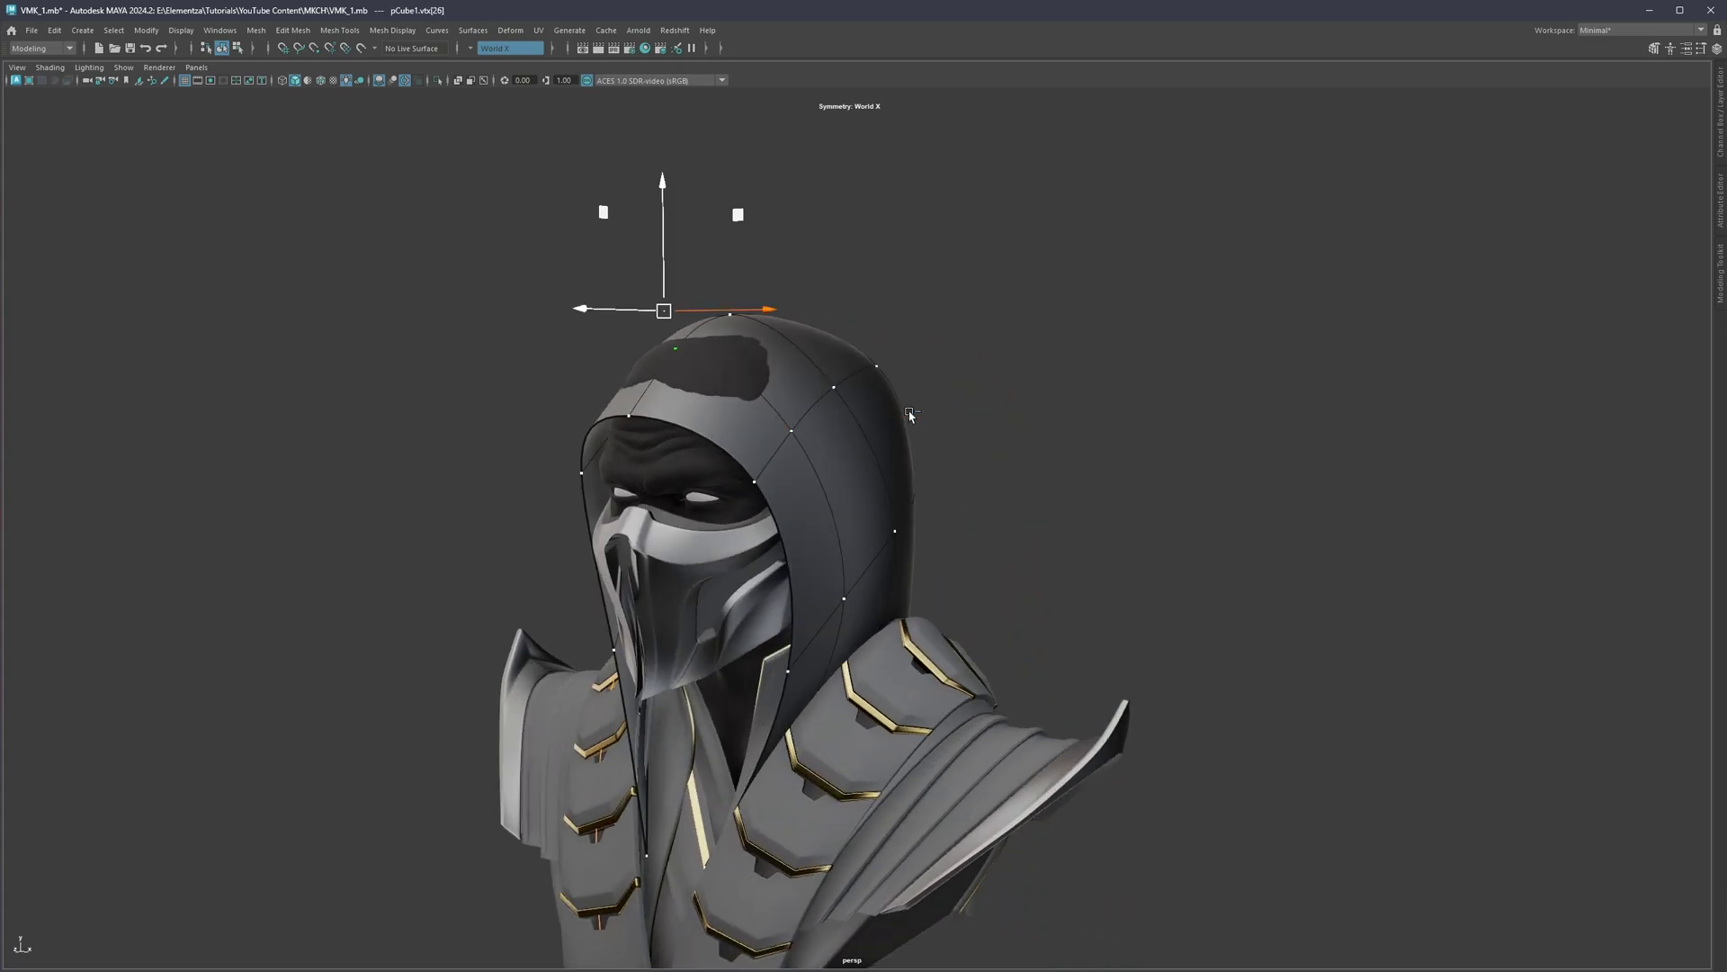
{"action": "key", "text": "ctrl+z"}
{"action": "key", "text": "ctrl+z"}
{"action": "key", "text": "ctrl+z"}
{"action": "key", "text": "ctrl+z"}
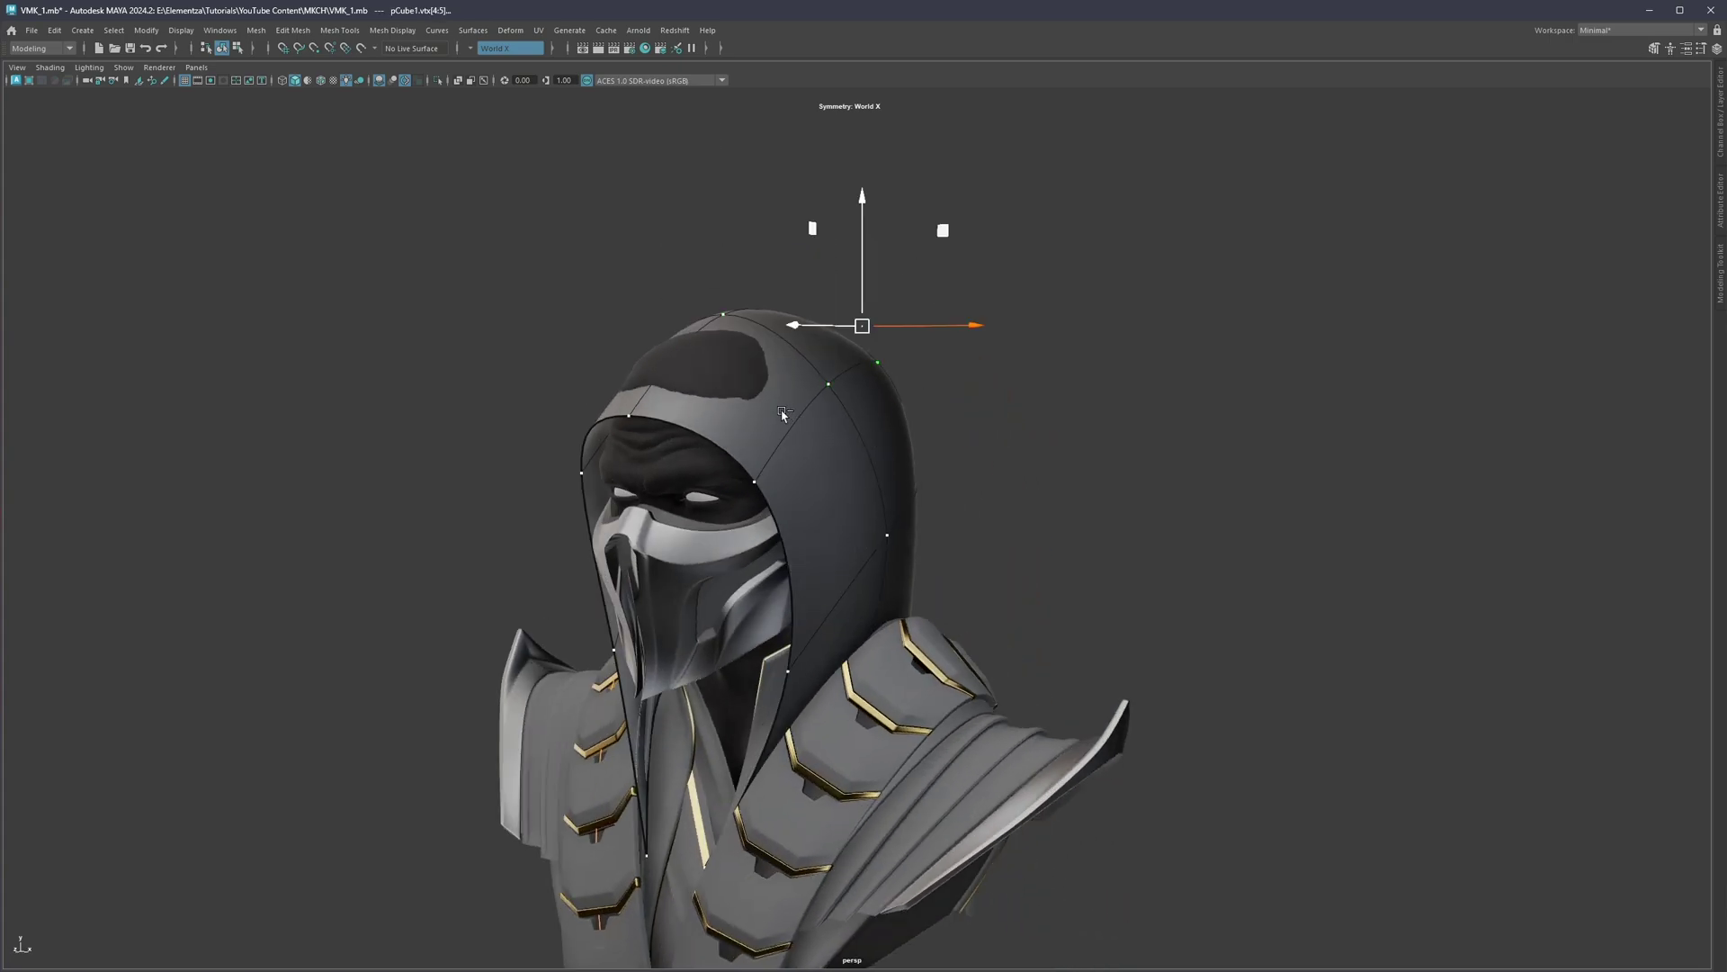
{"action": "key", "text": "ctrl+z"}
{"action": "key", "text": "ctrl+z"}
{"action": "key", "text": "ctrl+z"}
{"action": "key", "text": "ctrl+z"}
{"action": "key", "text": "ctrl+z"}
{"action": "key", "text": "ctrl+z"}
{"action": "key", "text": "ctrl+z"}
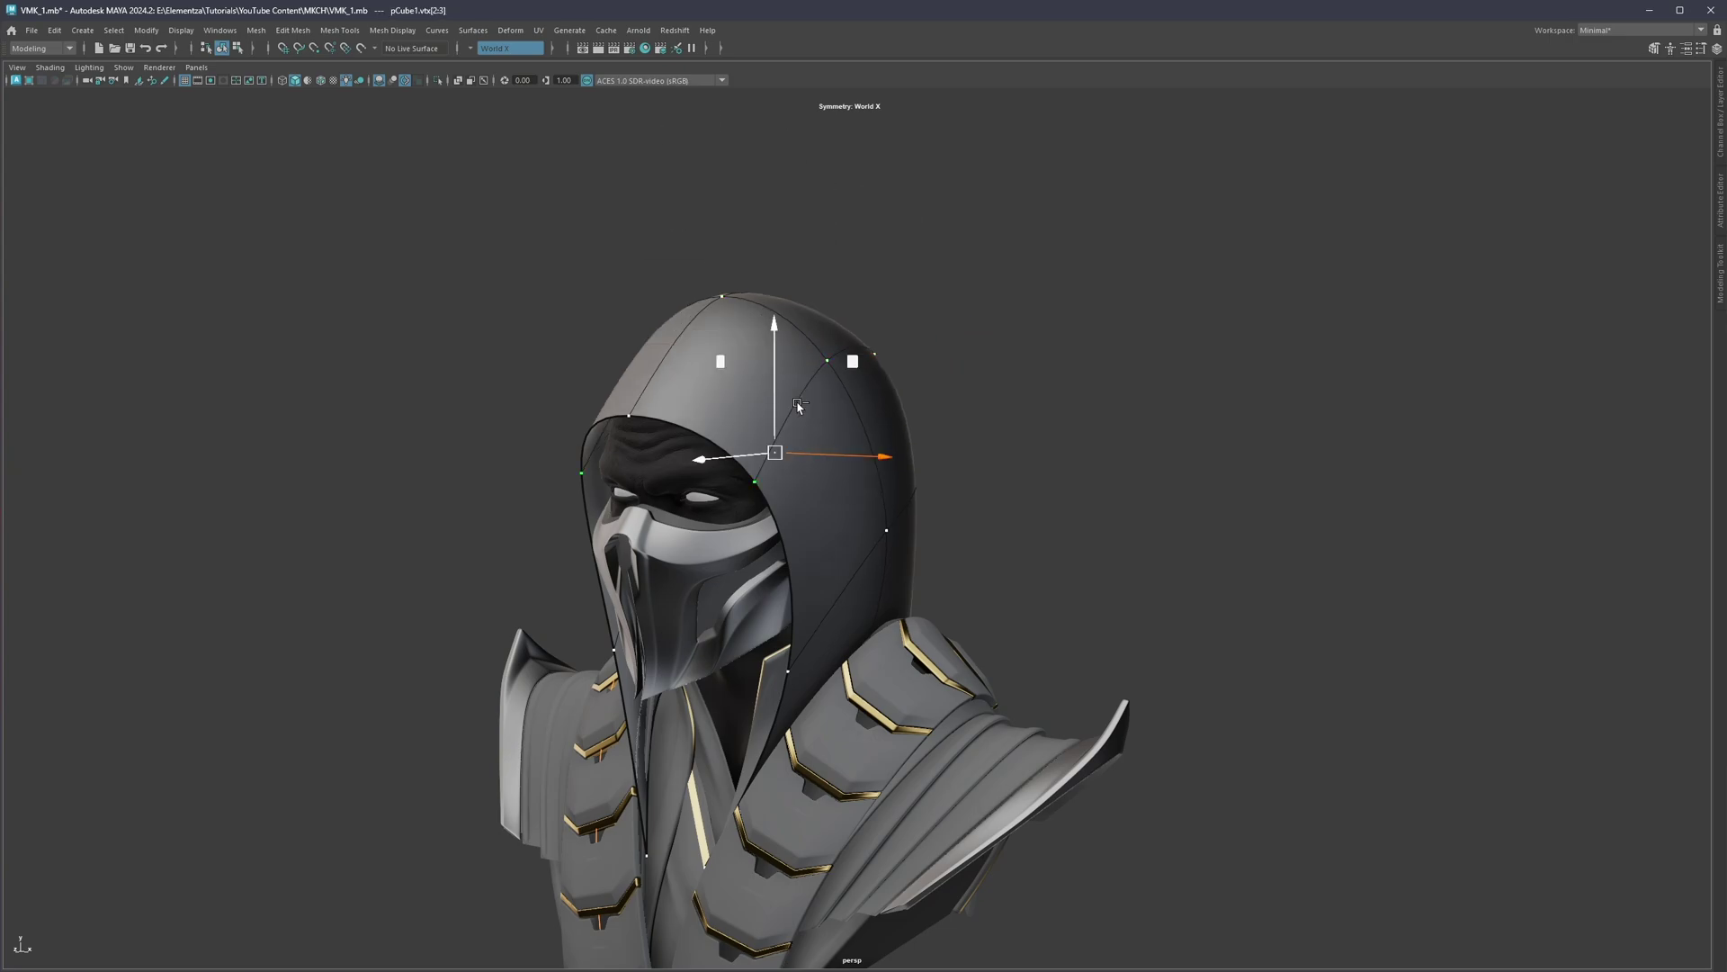
{"action": "left_click_drag", "start_coordinate": [785, 363], "coordinate": [748, 355], "text": "alt"}
{"action": "middle_click_drag", "start_coordinate": [747, 354], "coordinate": [779, 332], "text": "alt"}
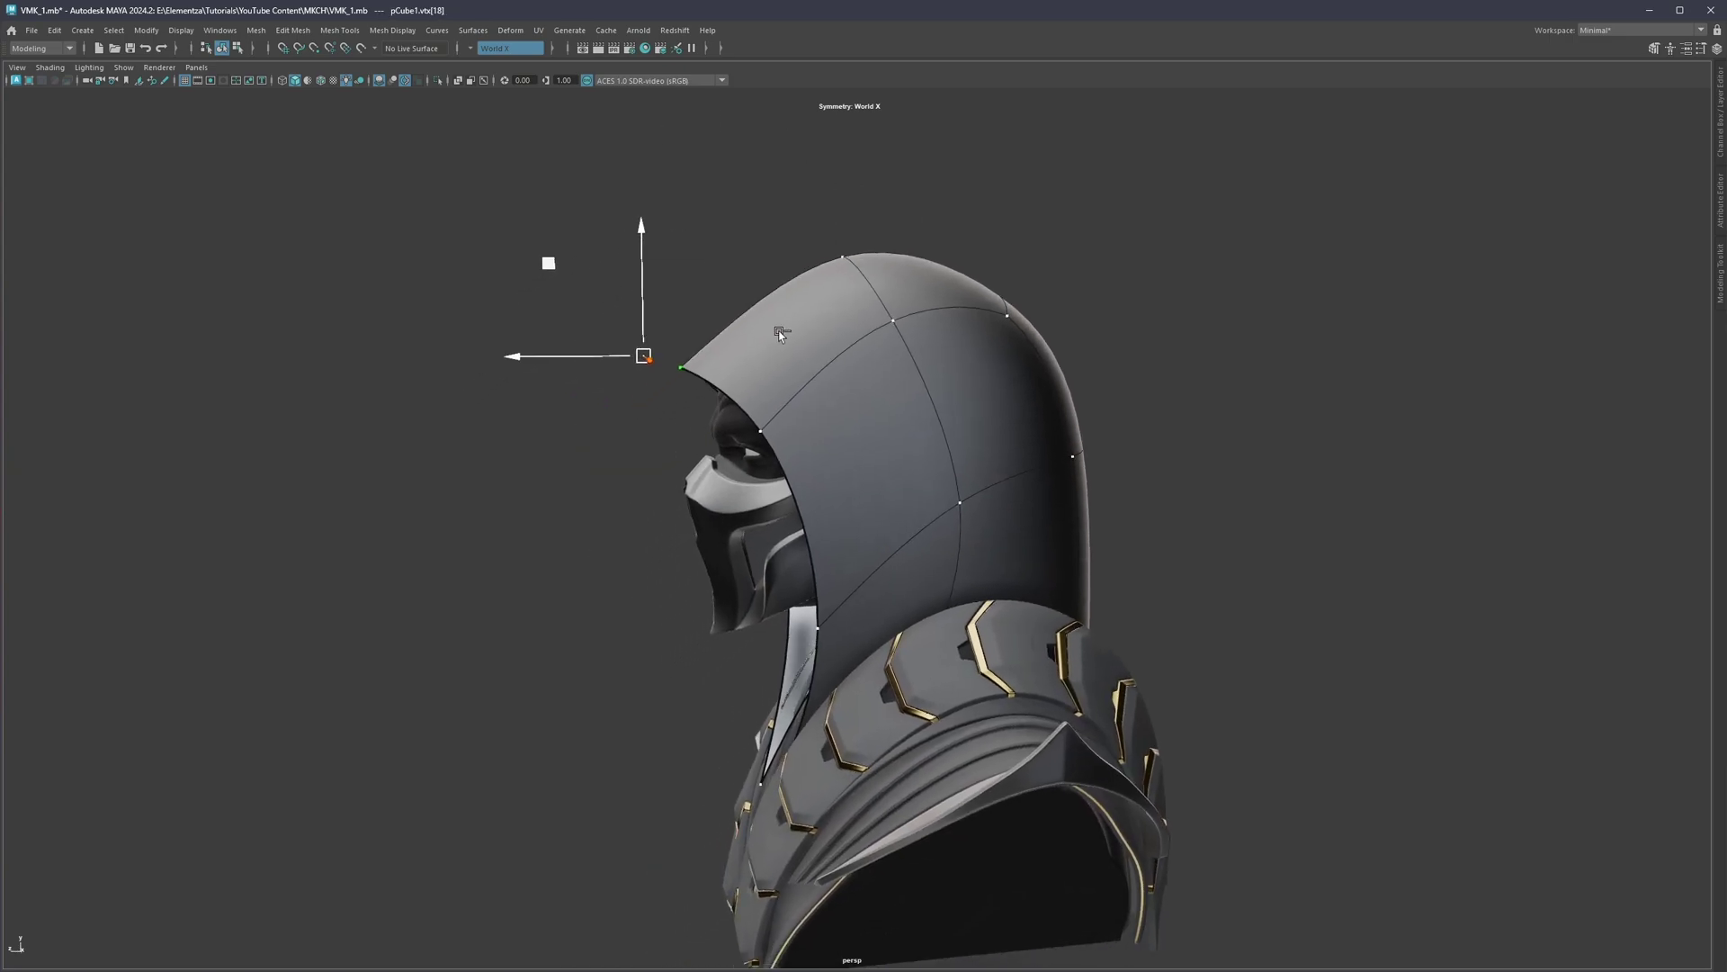
{"action": "key", "text": "ctrl+z"}
{"action": "key", "text": "ctrl+z"}
Step: Examine the smoothed hood's silhouette and its fit around the face and mask from several angles
{"action": "left_click_drag", "start_coordinate": [779, 335], "coordinate": [908, 376], "text": "alt"}
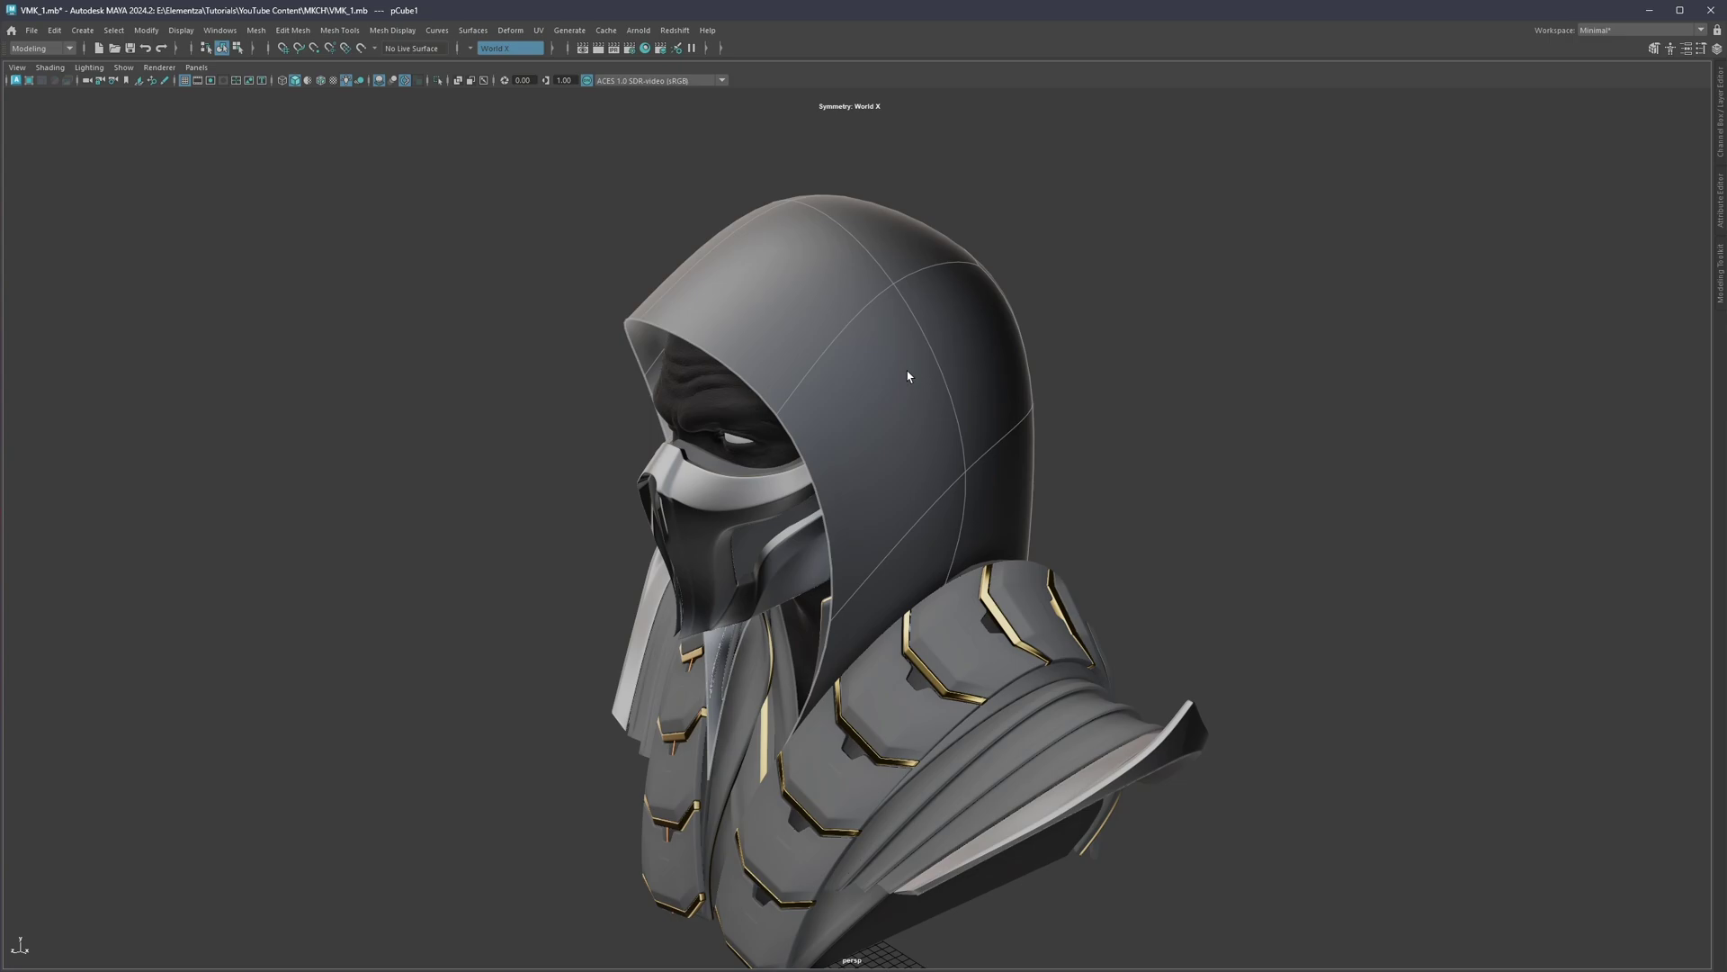
{"action": "left_click_drag", "start_coordinate": [908, 376], "coordinate": [872, 293], "text": "alt"}
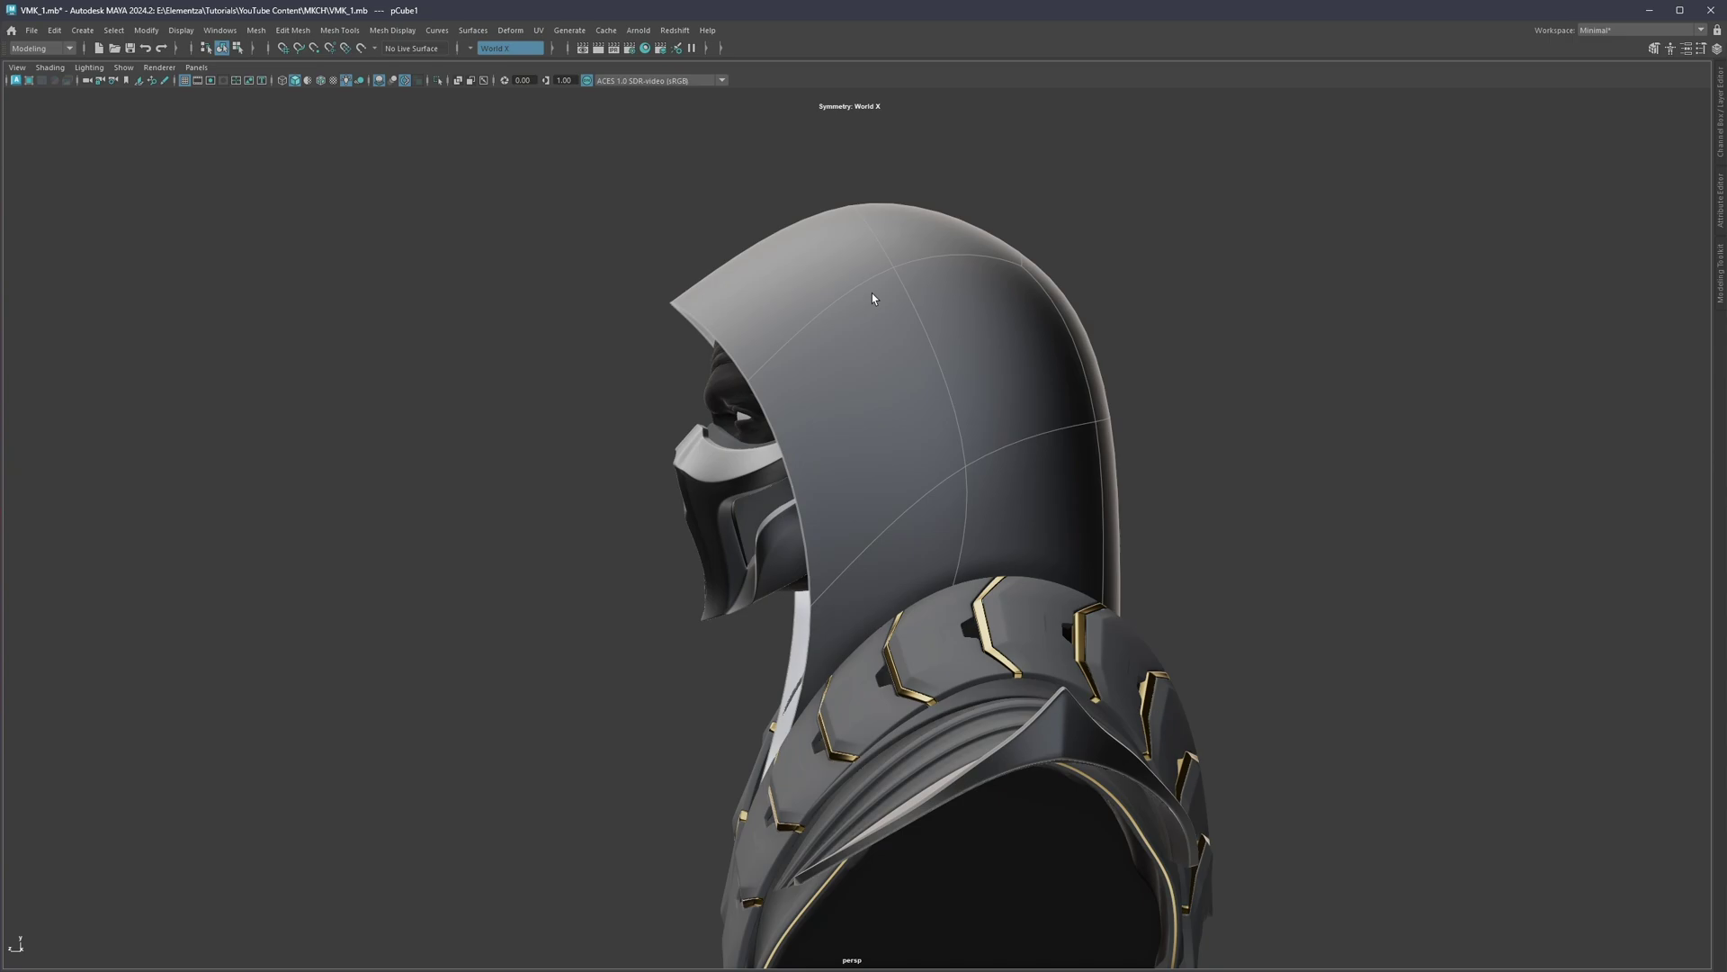
{"action": "left_click_drag", "start_coordinate": [872, 293], "coordinate": [893, 361], "text": "alt"}
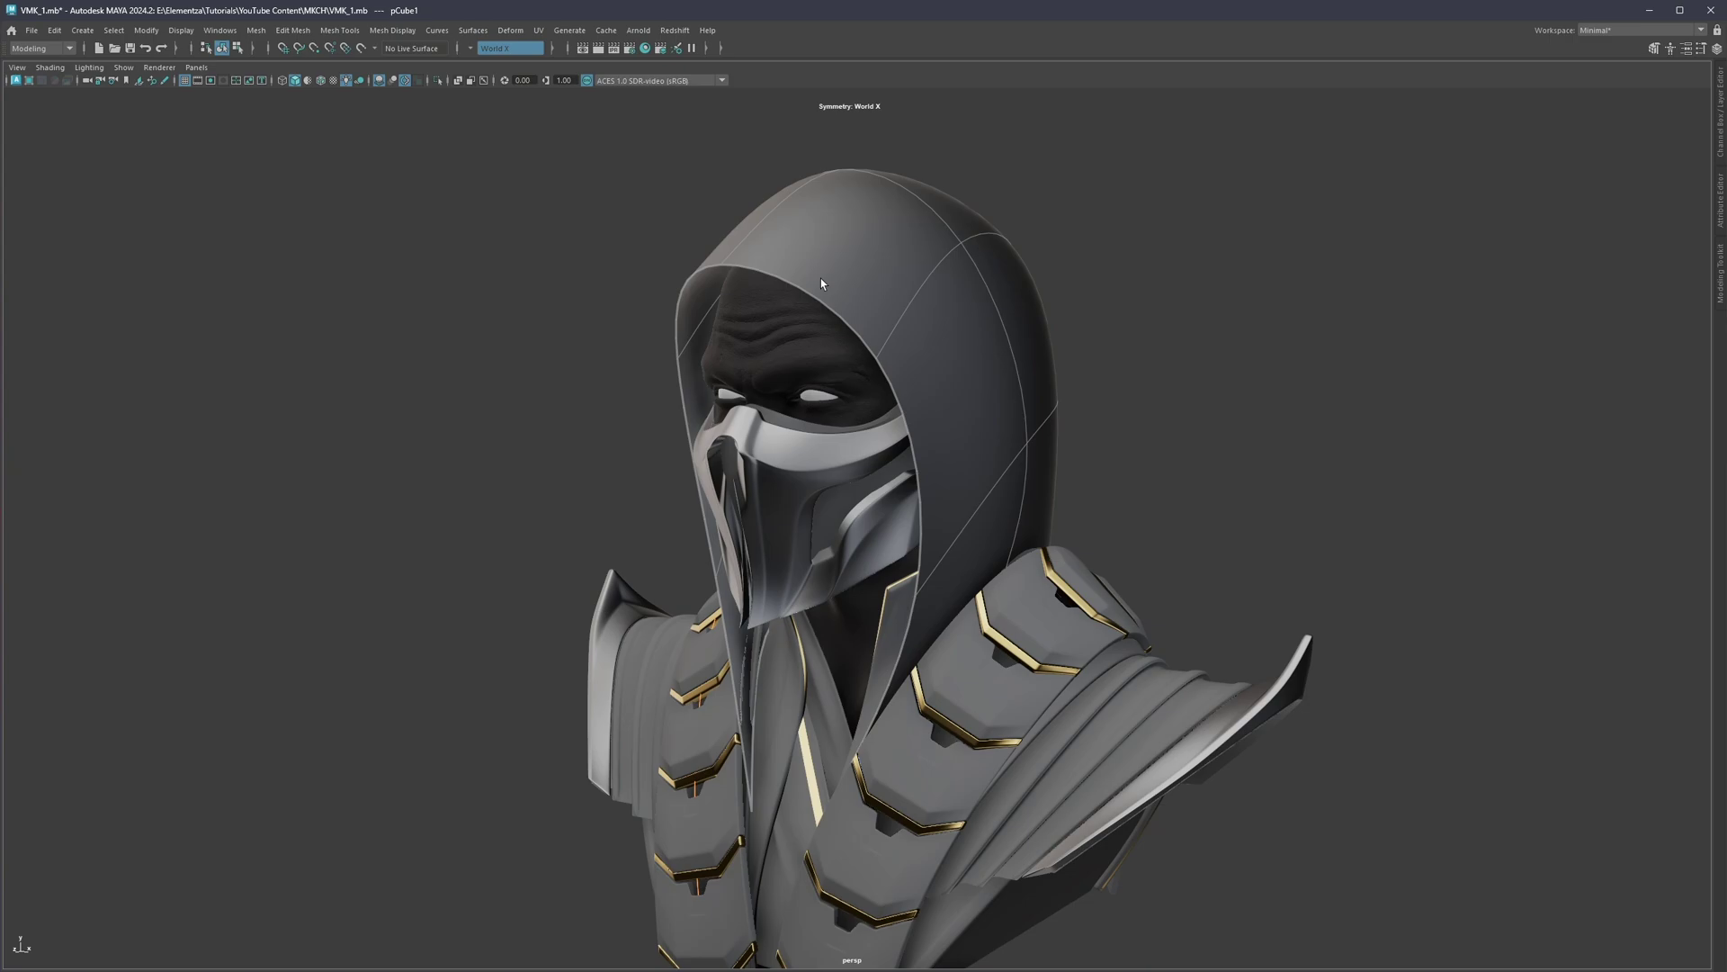
{"action": "left_click", "coordinate": [866, 505]}
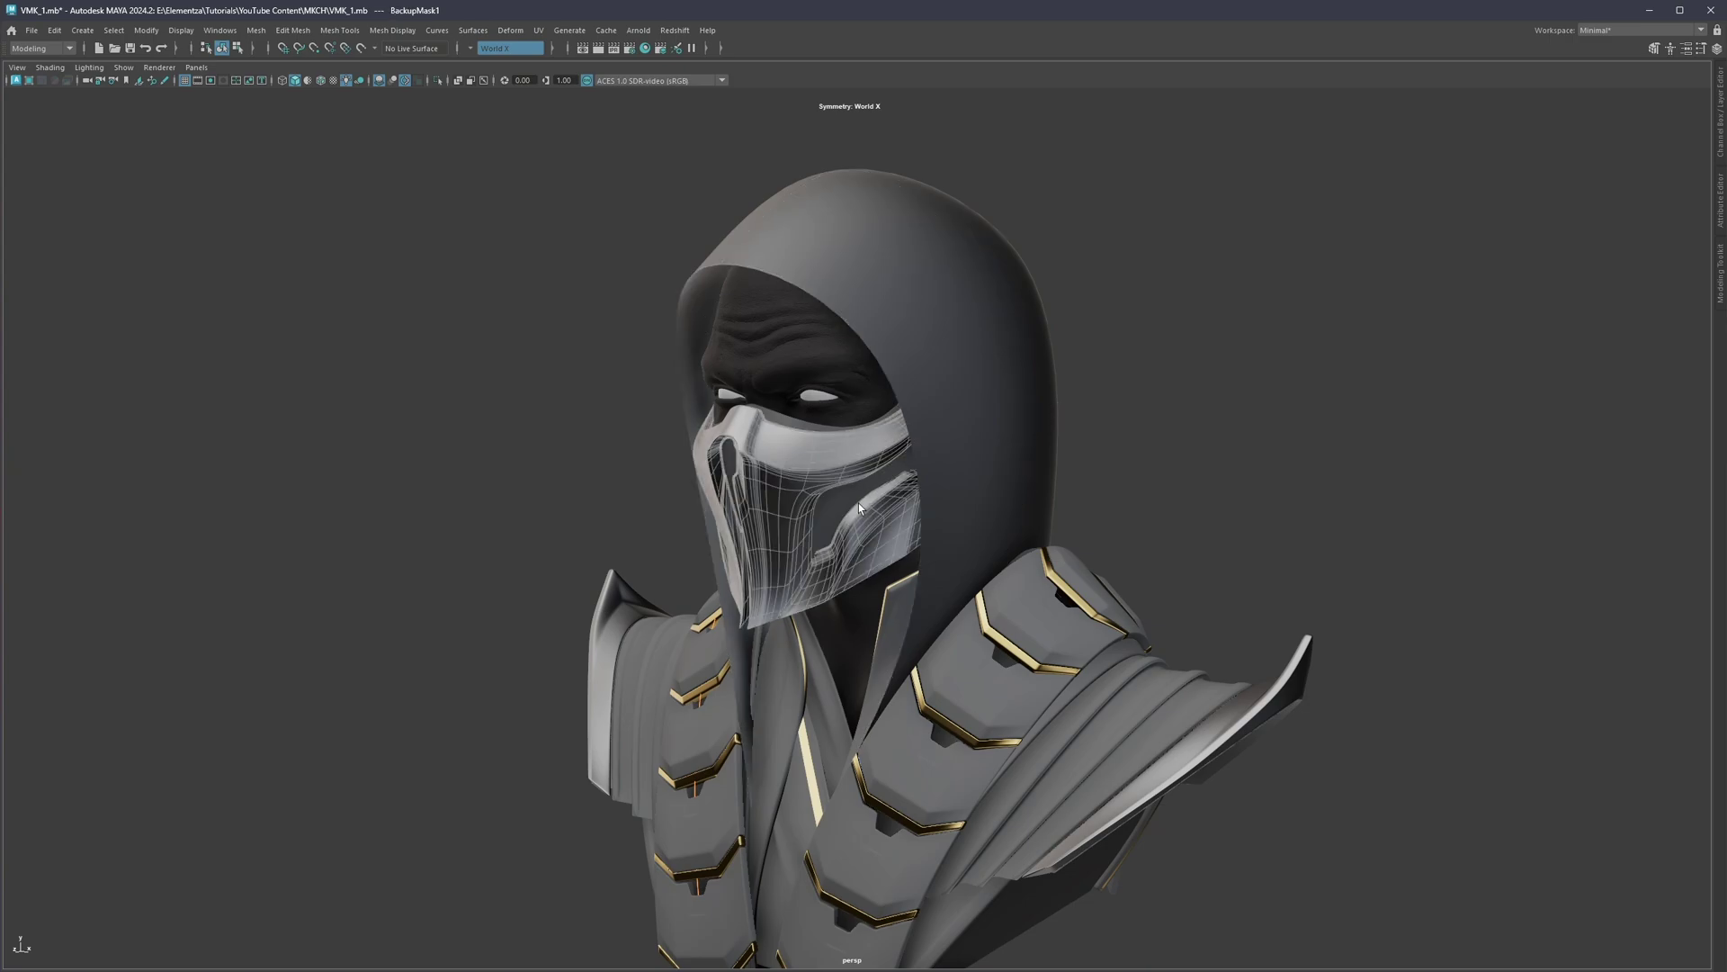
{"action": "left_click", "coordinate": [943, 410]}
{"action": "left_click_drag", "start_coordinate": [932, 308], "coordinate": [785, 351], "text": "alt"}
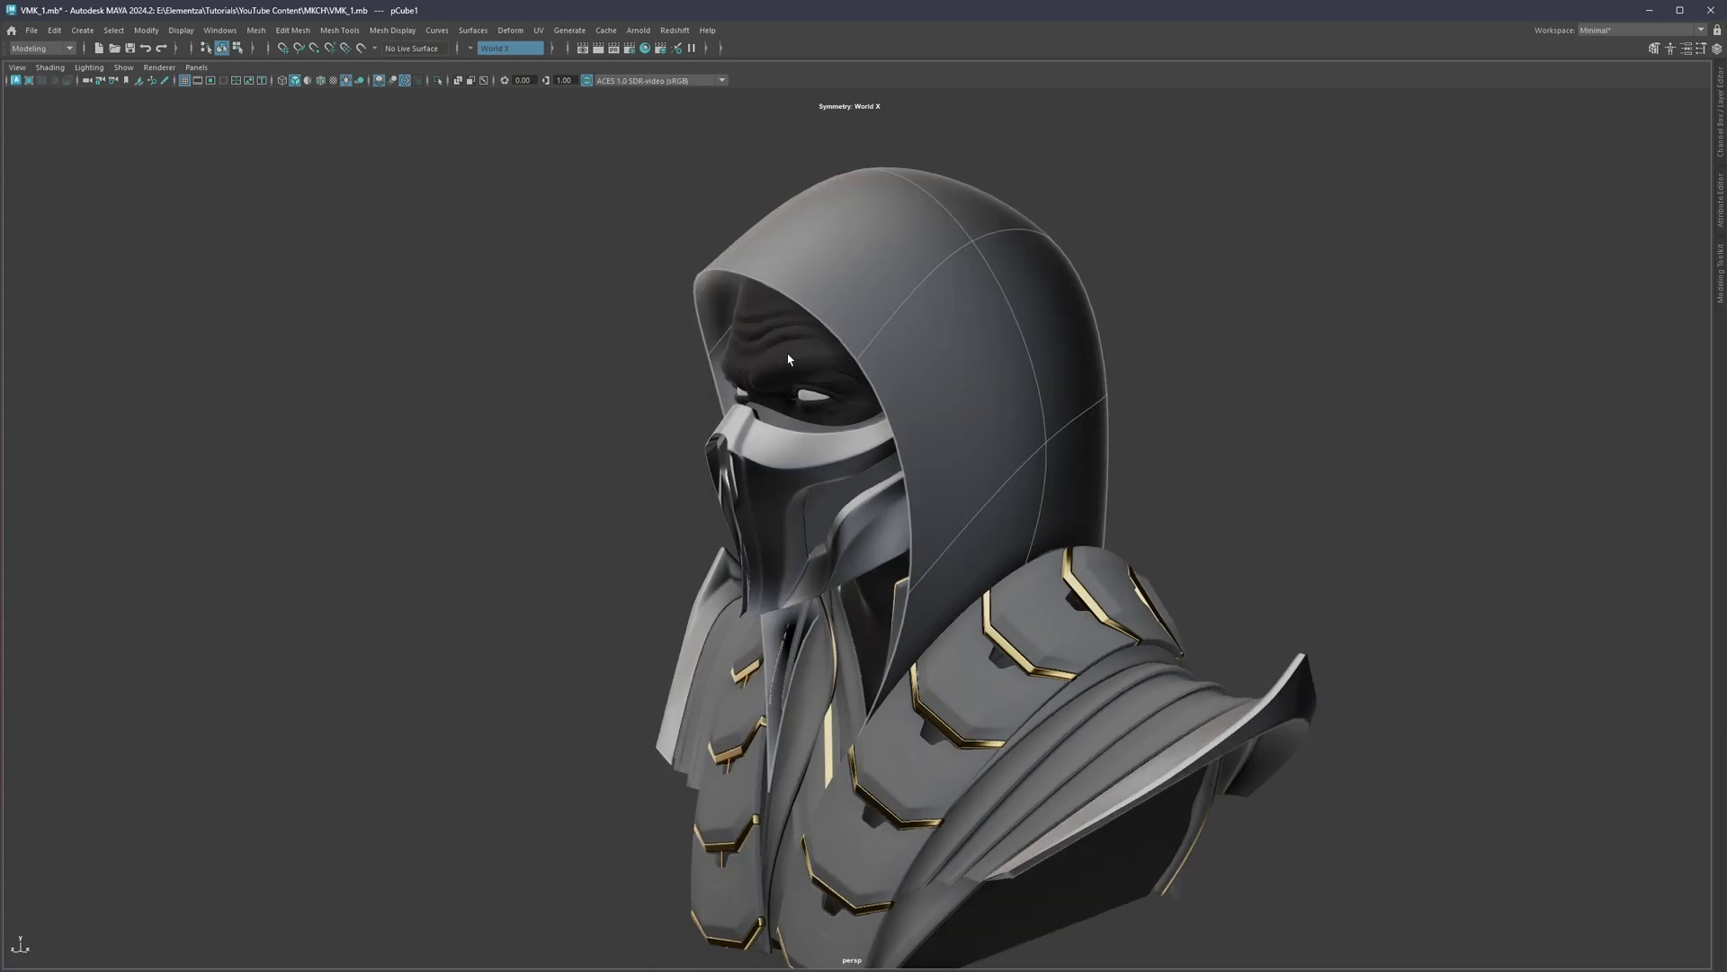